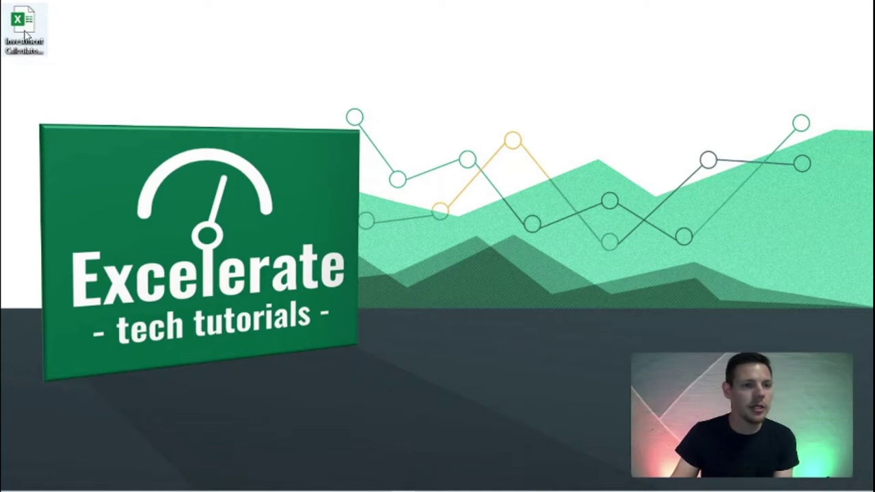
Select the Investment Calculator (Template) workbook file on the desktop
{"action": "left_click", "coordinate": [25, 35]}
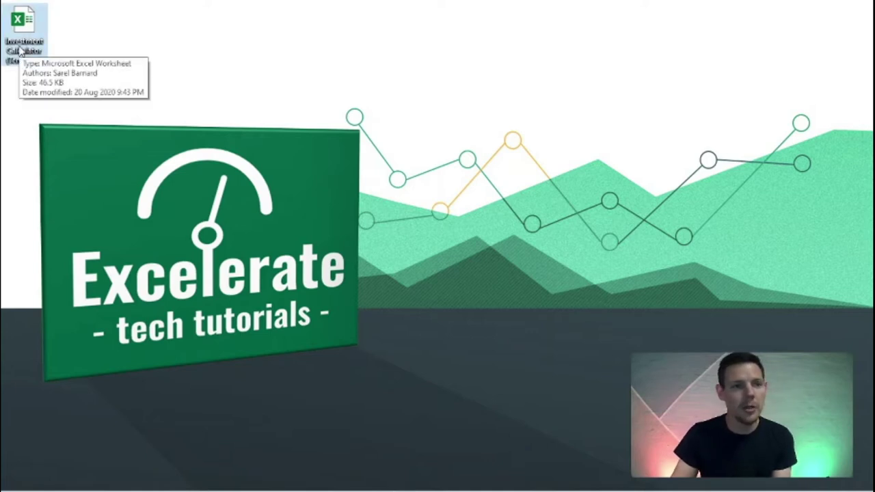
Open the workbook and correct the C4 label from 'Orininal' to 'Original'
{"action": "double_click", "coordinate": [22, 50]}
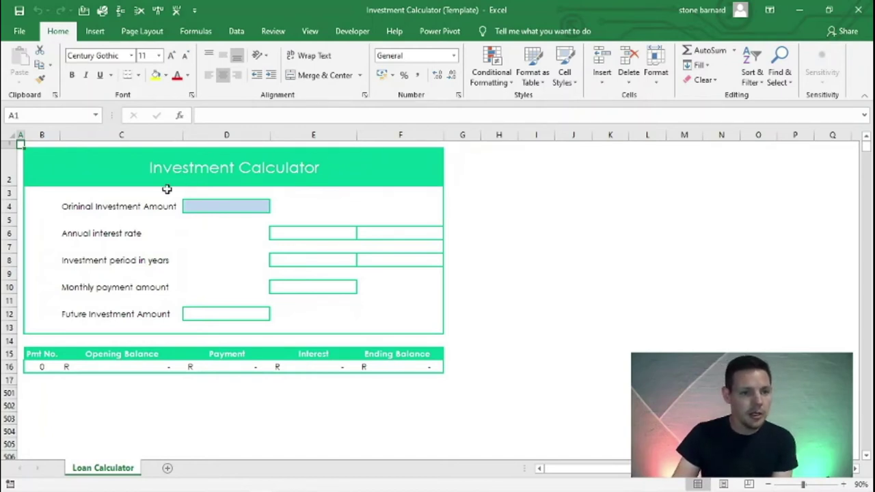
{"action": "left_click", "coordinate": [75, 208]}
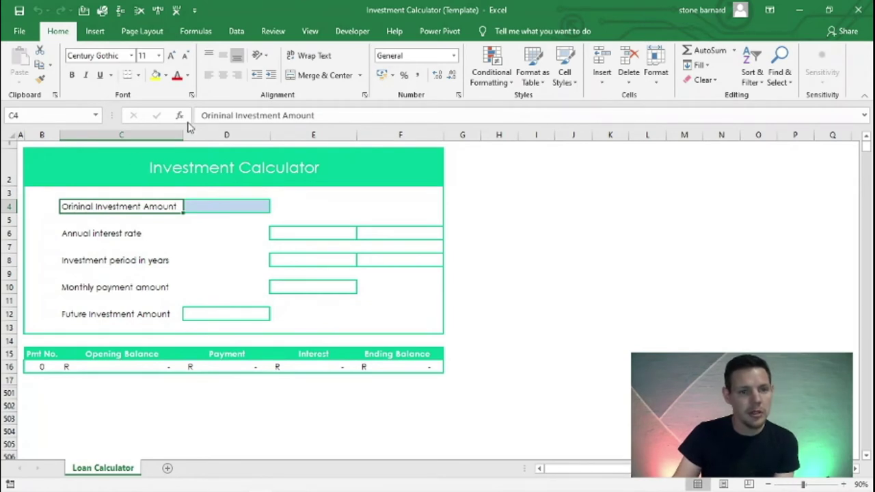
{"action": "left_click", "coordinate": [218, 115]}
{"action": "key", "text": "BackSpace"}
{"action": "type", "text": "g"}
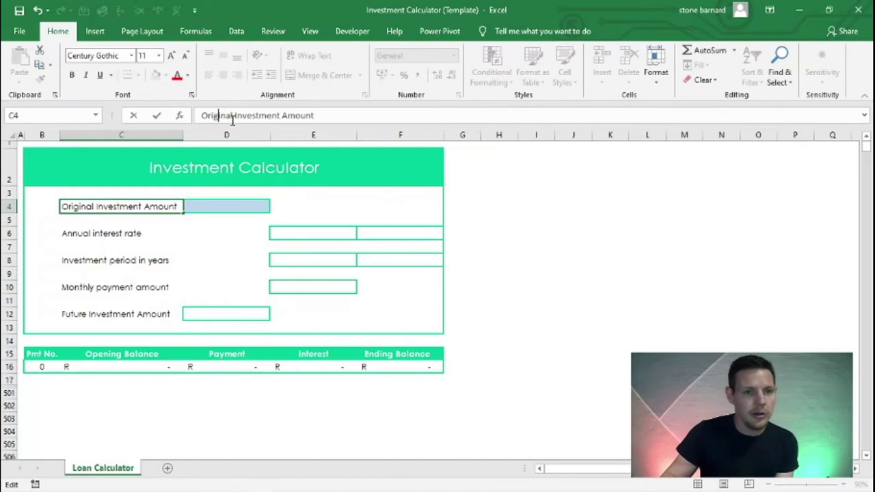
{"action": "left_click", "coordinate": [526, 247]}
Walk through input cells D4–D10, the result D12, and helper cells E6–F8 and E10
{"action": "left_click", "coordinate": [207, 206]}
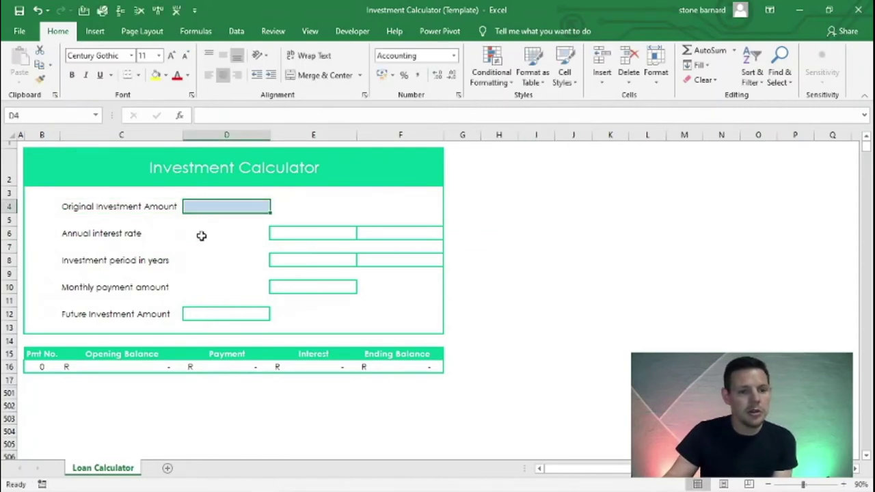
{"action": "left_click", "coordinate": [213, 235]}
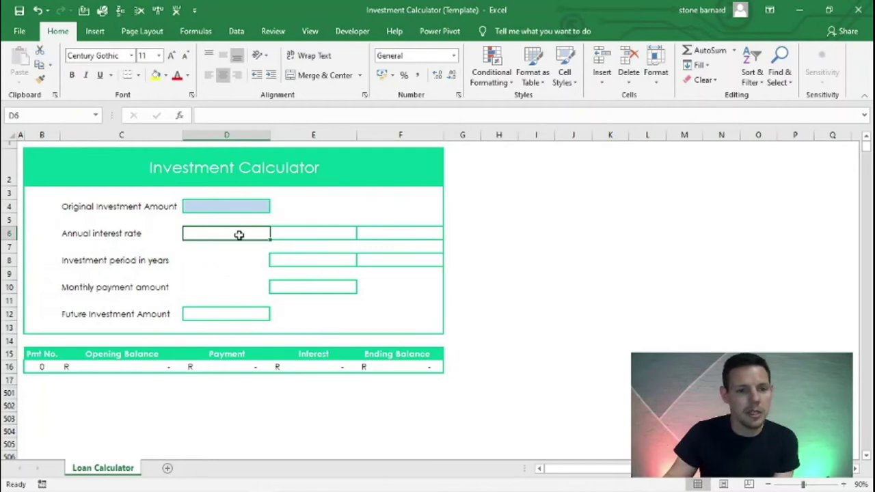
{"action": "left_click", "coordinate": [239, 262]}
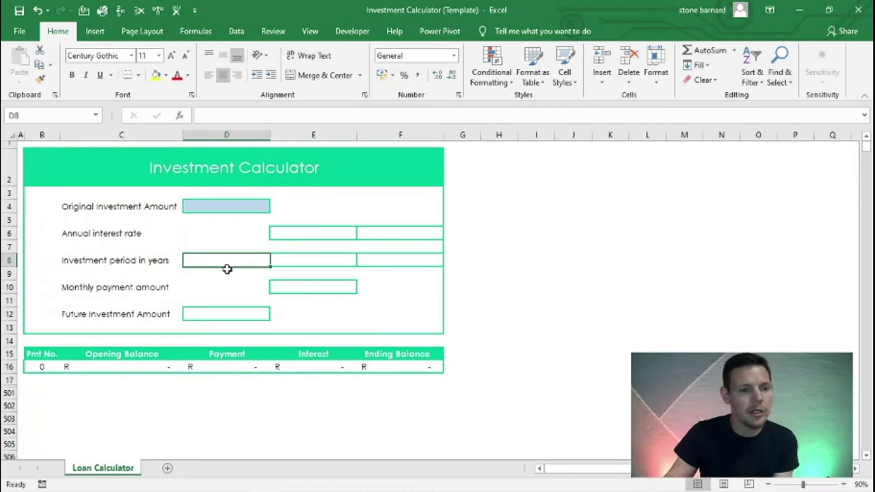
{"action": "left_click", "coordinate": [233, 287]}
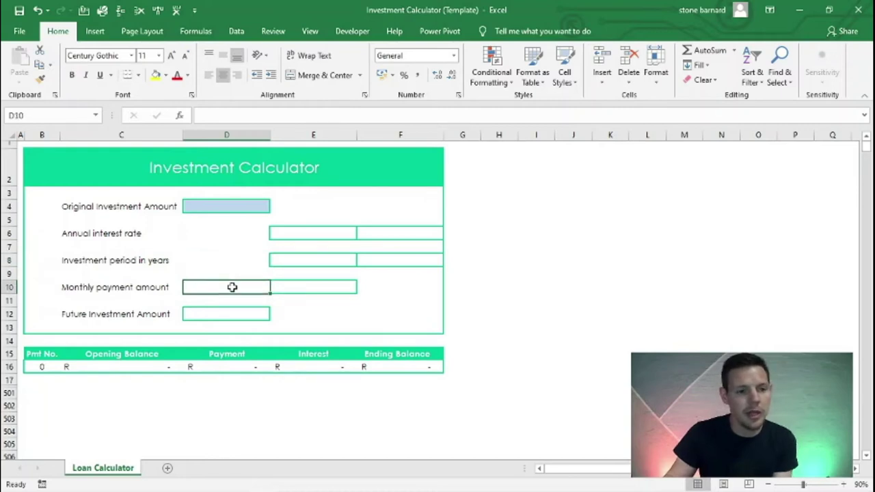
{"action": "left_click", "coordinate": [218, 317]}
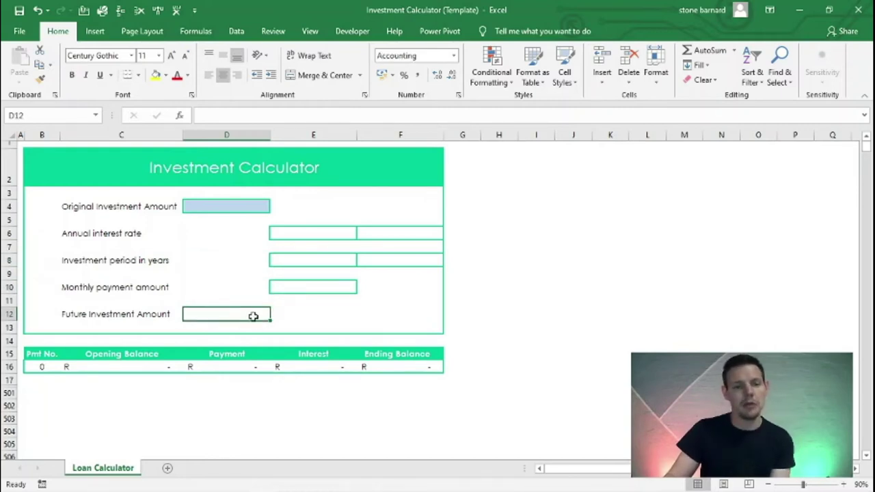
{"action": "left_click", "coordinate": [310, 234]}
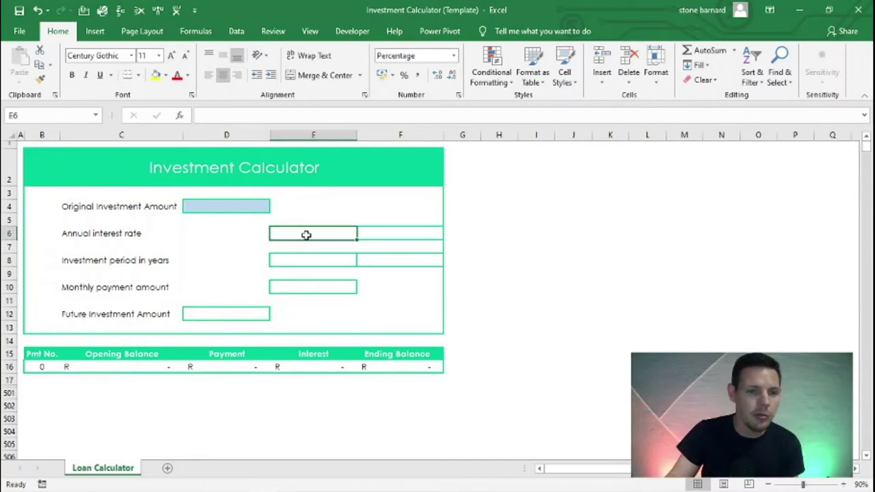
{"action": "left_click", "coordinate": [367, 235]}
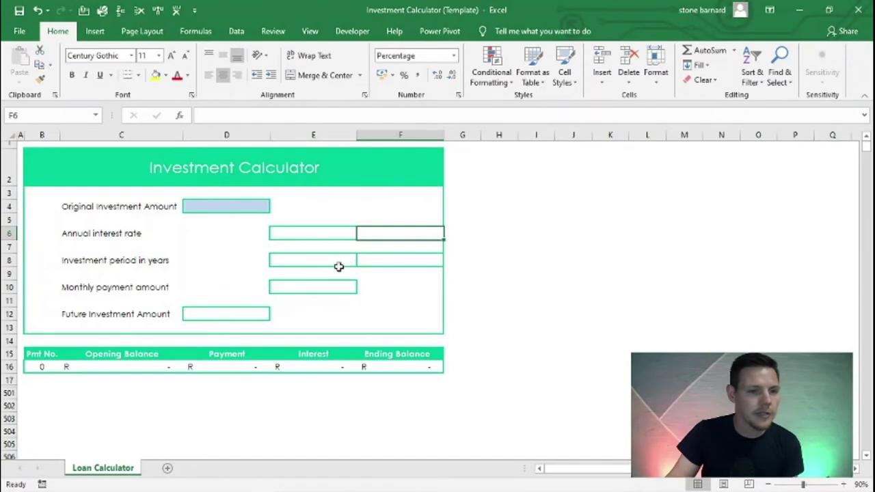
{"action": "left_click", "coordinate": [326, 259]}
{"action": "left_click", "coordinate": [362, 258]}
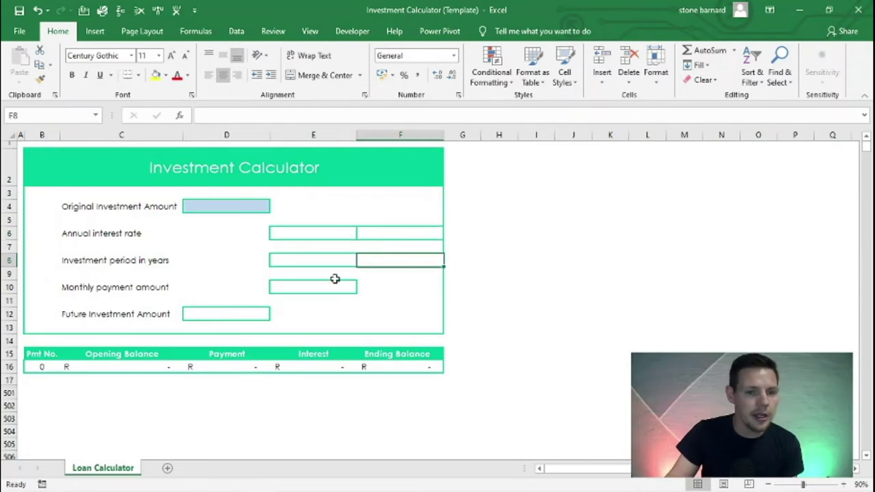
{"action": "left_click", "coordinate": [319, 288]}
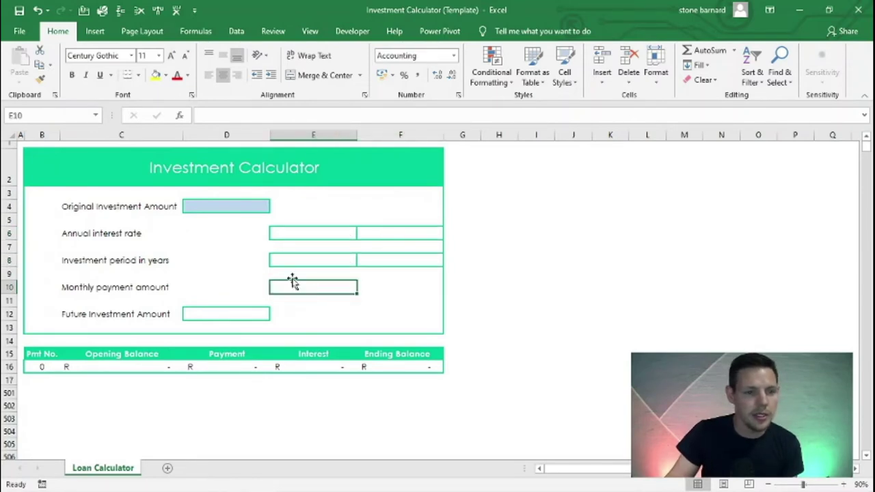
{"action": "left_click", "coordinate": [255, 233]}
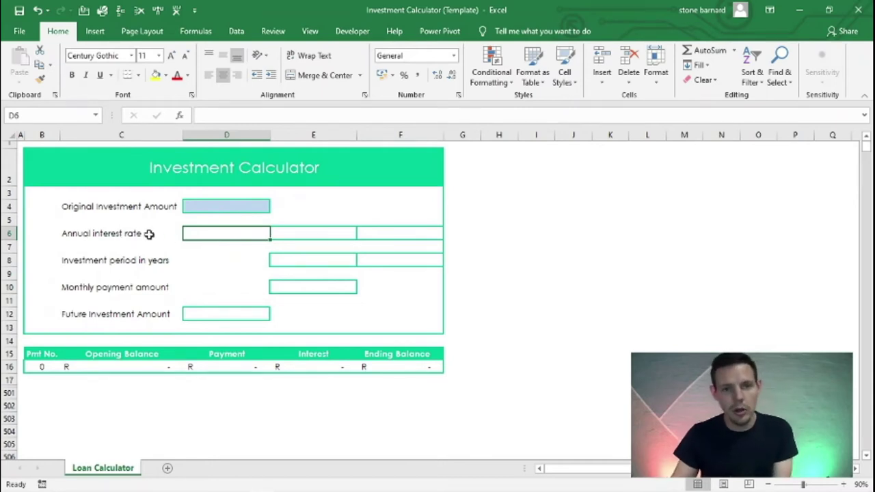
Enable the Developer tab via File > Options > Customize Ribbon
{"action": "left_click", "coordinate": [349, 32]}
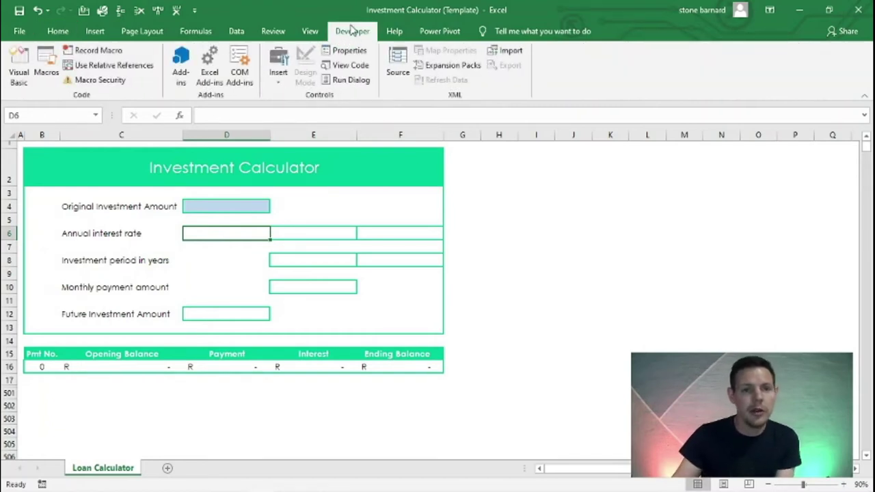
{"action": "left_click", "coordinate": [19, 34]}
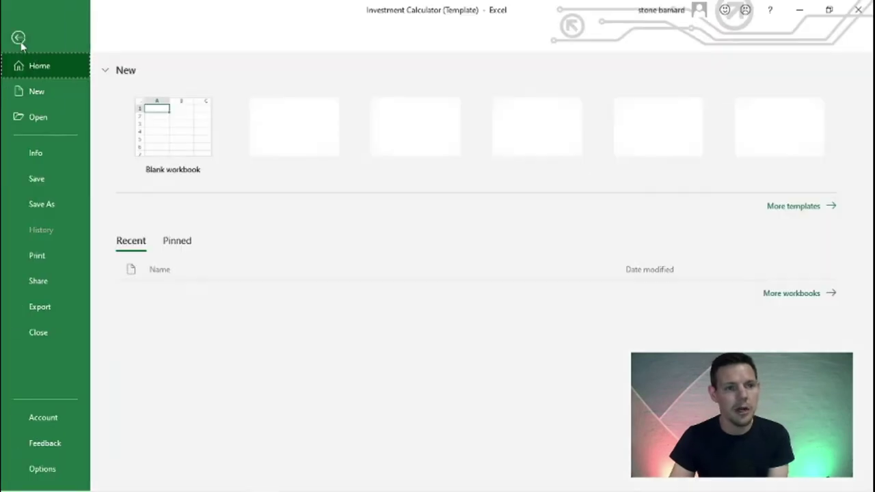
{"action": "left_click", "coordinate": [51, 470]}
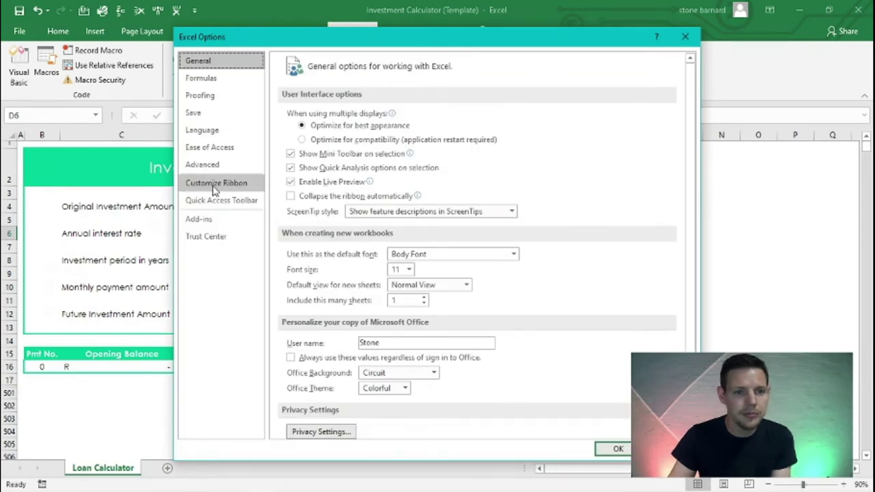
{"action": "left_click", "coordinate": [215, 185]}
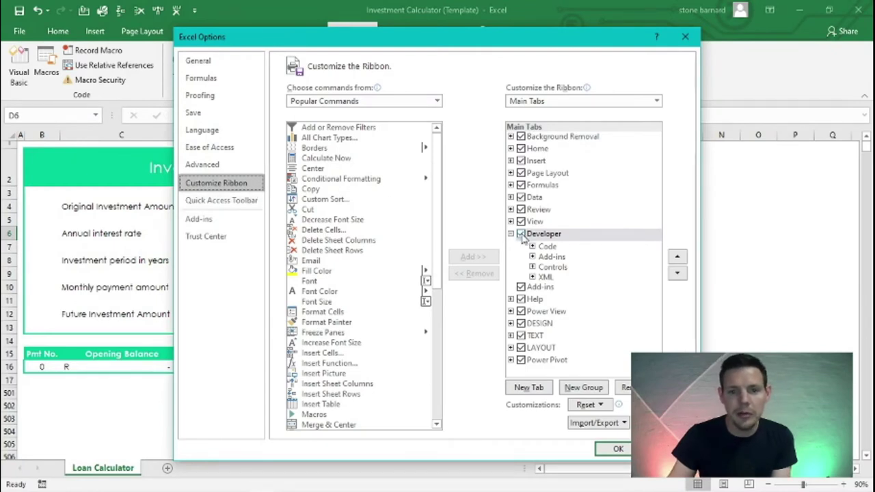
{"action": "left_click", "coordinate": [617, 449]}
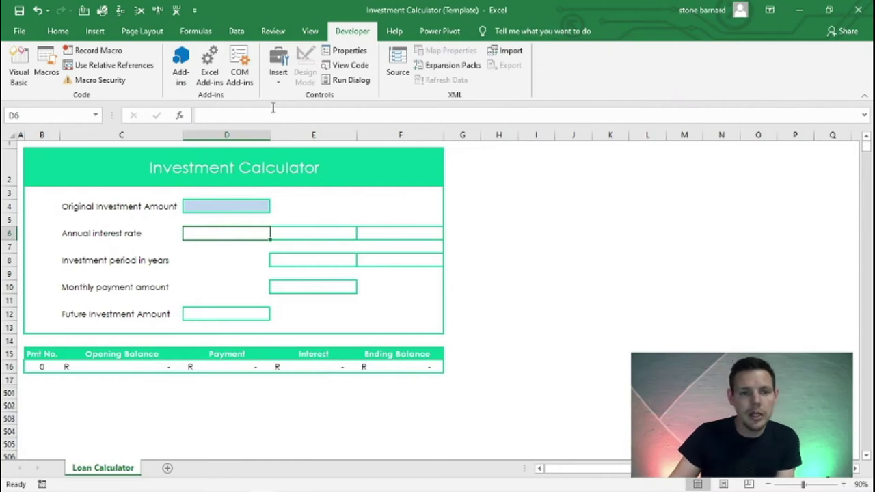
Draw a Scroll Bar form control across cell D6
{"action": "left_click", "coordinate": [281, 81]}
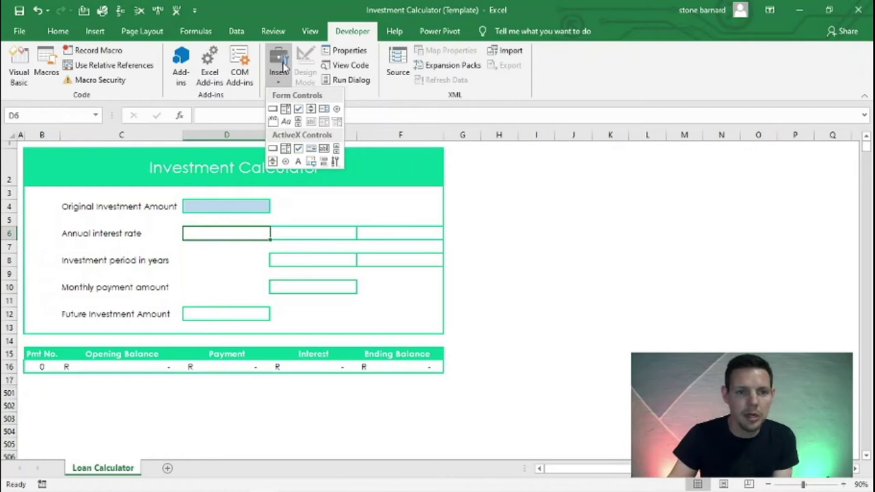
{"action": "left_click", "coordinate": [299, 123]}
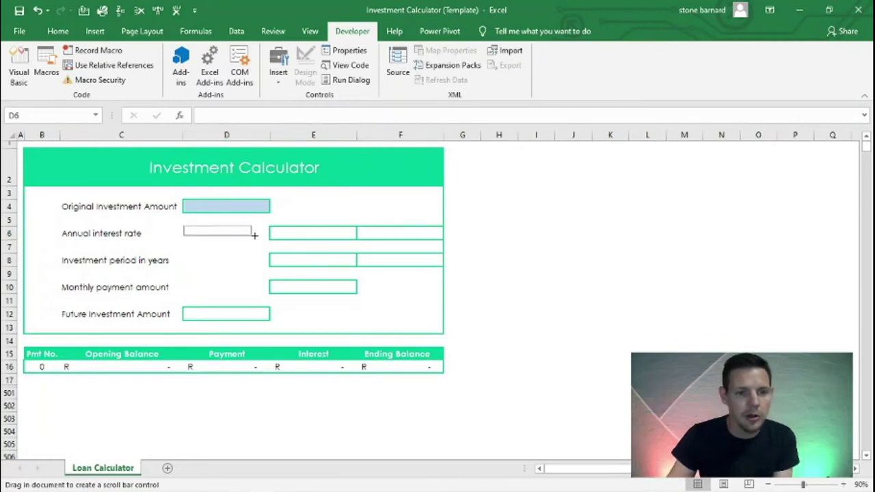
{"action": "left_click_drag", "start_coordinate": [182, 226], "coordinate": [270, 240]}
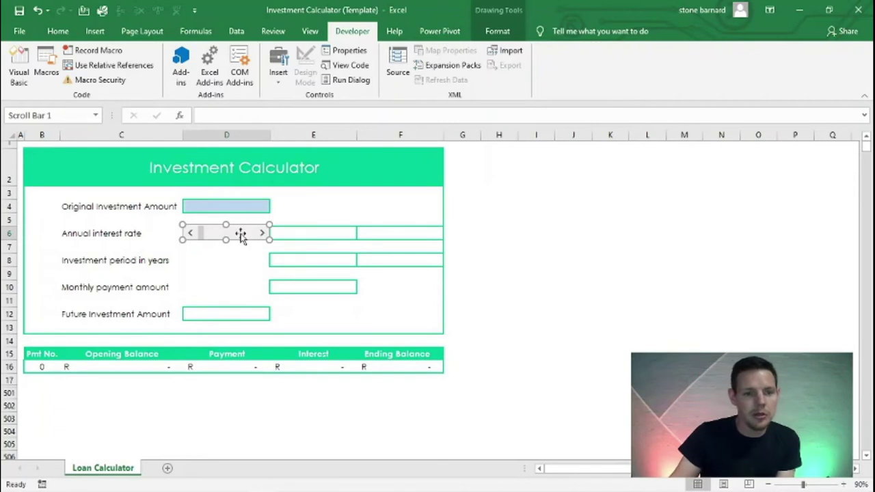
Give the scroll bar minimum 1, maximum 30 and cell link $E$5
{"action": "left_click", "coordinate": [337, 55]}
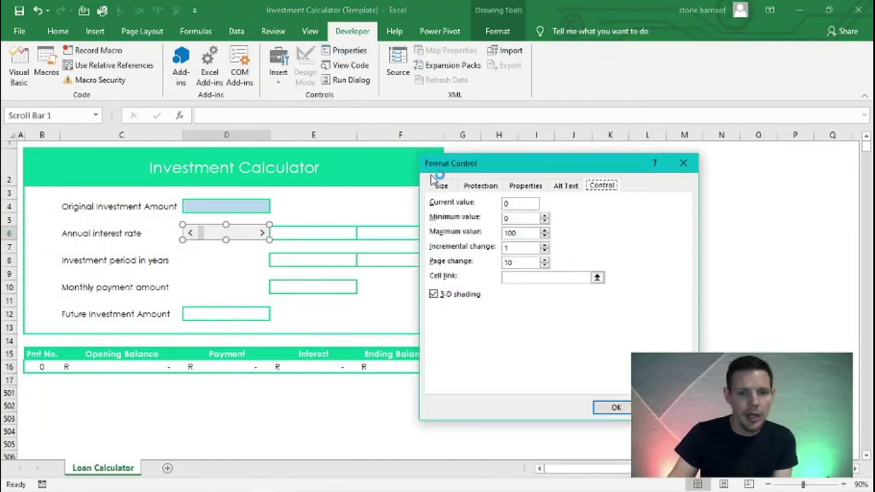
{"action": "left_click", "coordinate": [509, 205]}
{"action": "type", "text": "1"}
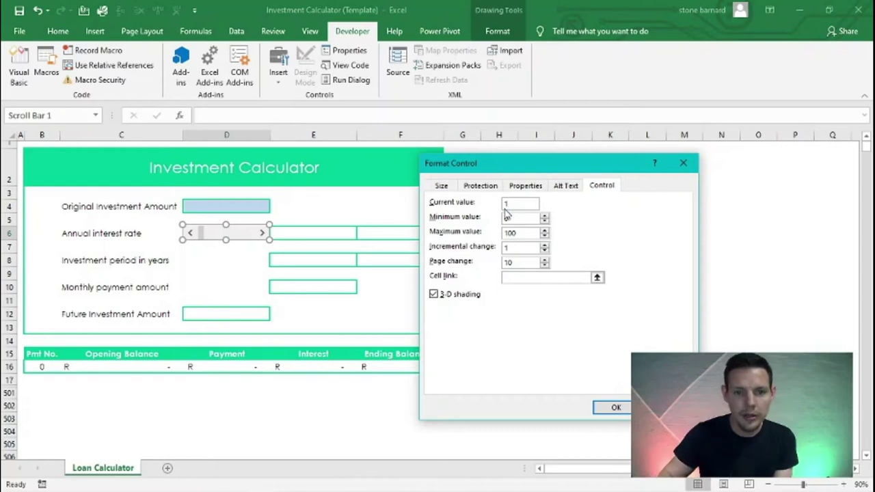
{"action": "left_click", "coordinate": [508, 219]}
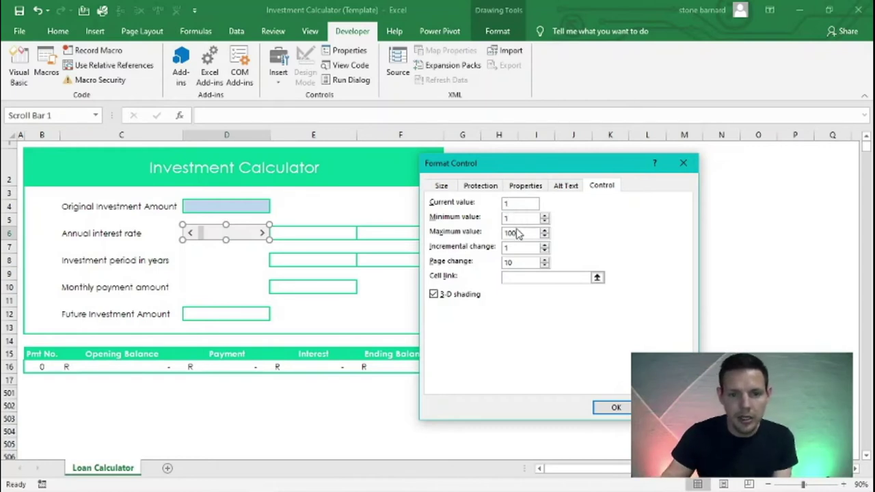
{"action": "left_click_drag", "start_coordinate": [522, 233], "coordinate": [506, 235]}
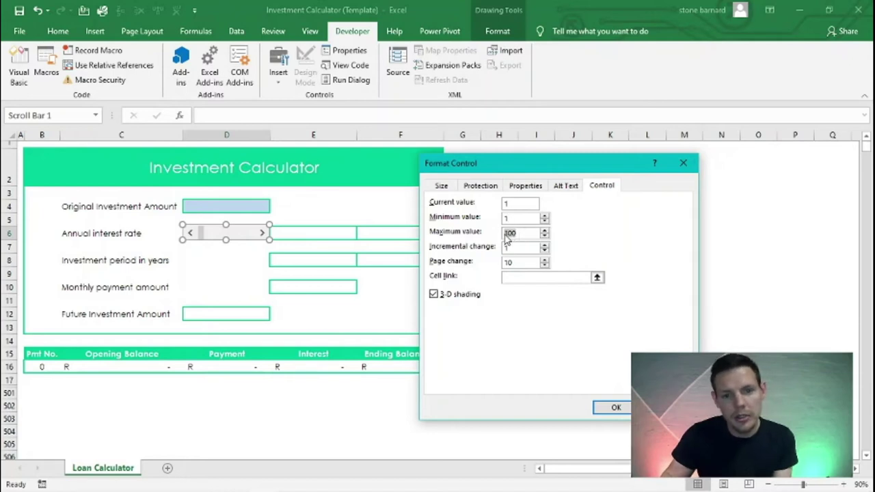
{"action": "type", "text": "30"}
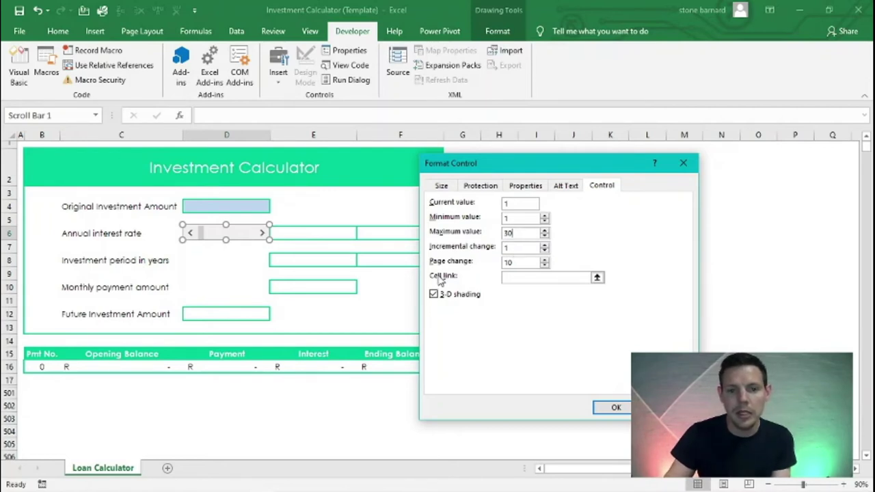
{"action": "left_click", "coordinate": [522, 277]}
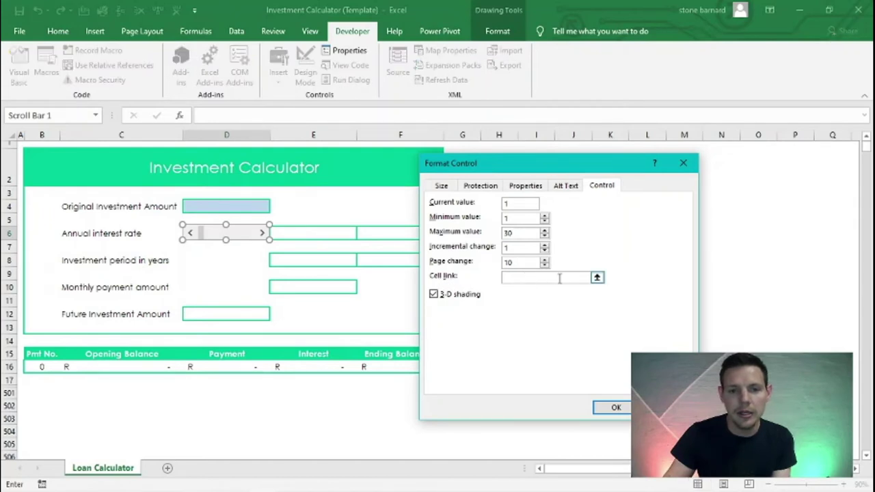
{"action": "left_click", "coordinate": [596, 279]}
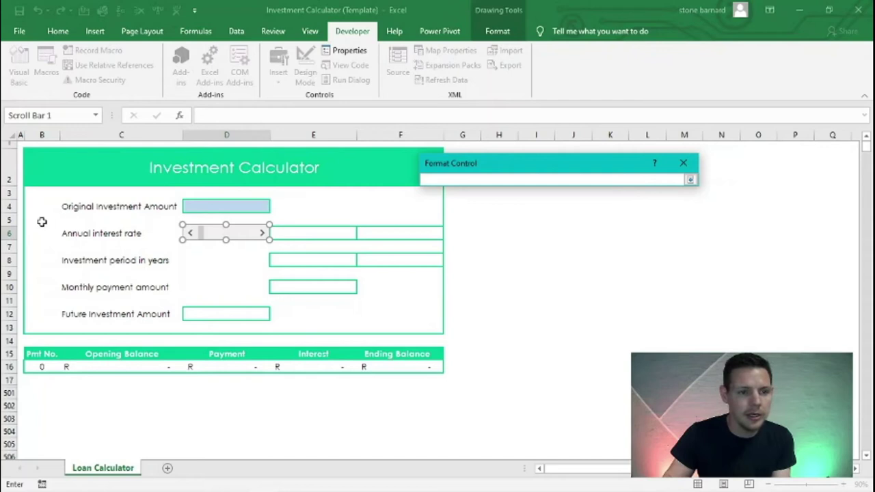
{"action": "left_click", "coordinate": [285, 221]}
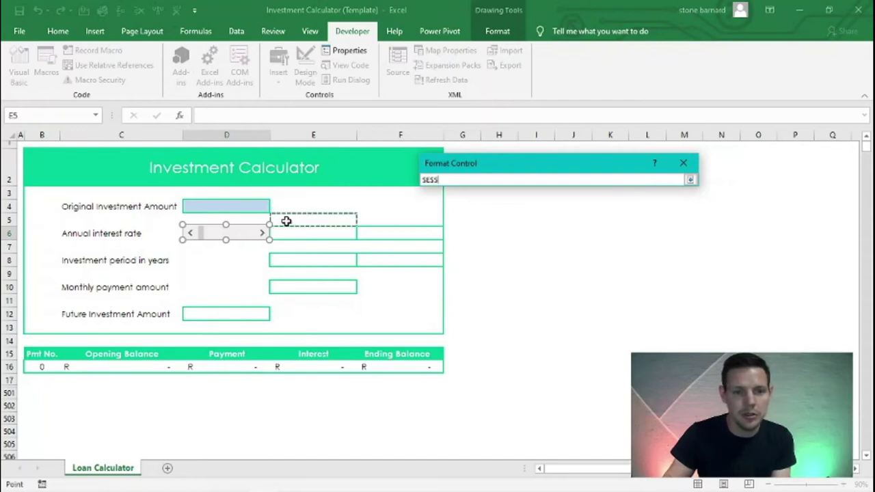
{"action": "key", "text": "Return"}
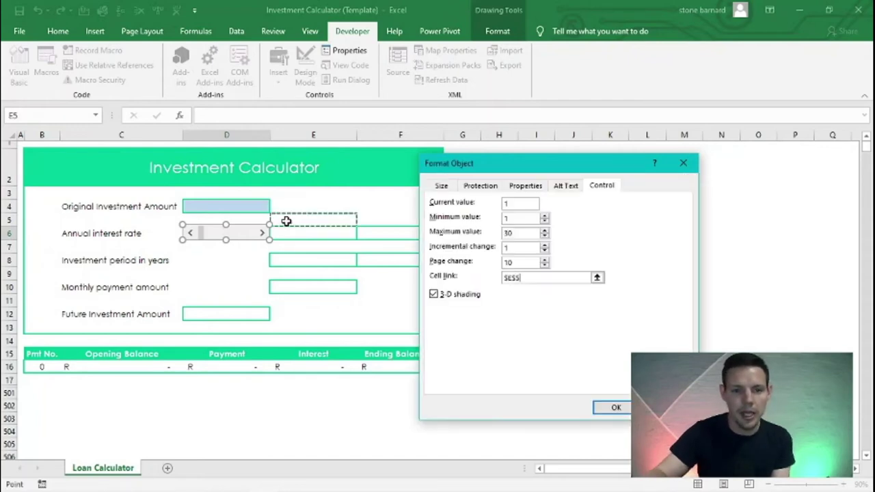
{"action": "left_click", "coordinate": [613, 407]}
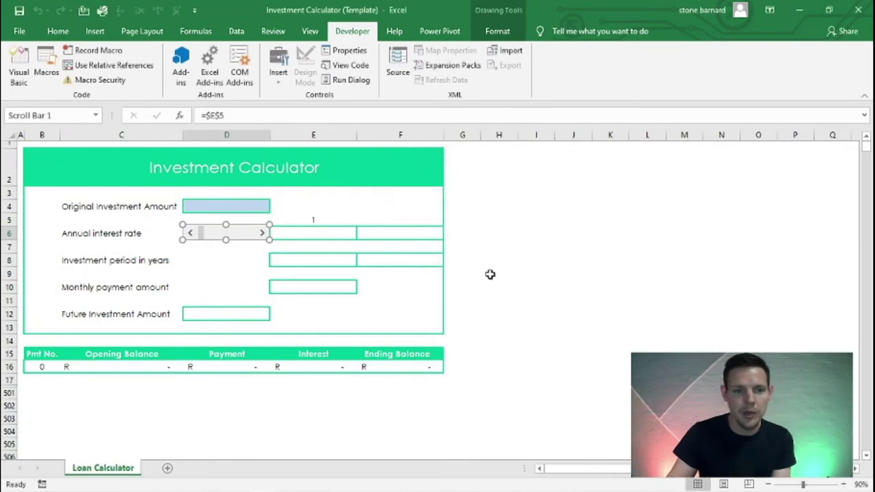
{"action": "left_click", "coordinate": [241, 272]}
Test the interest scroll bar's arrows and track, then reset E5 to 1
{"action": "left_click", "coordinate": [261, 233]}
{"action": "left_click", "coordinate": [262, 234]}
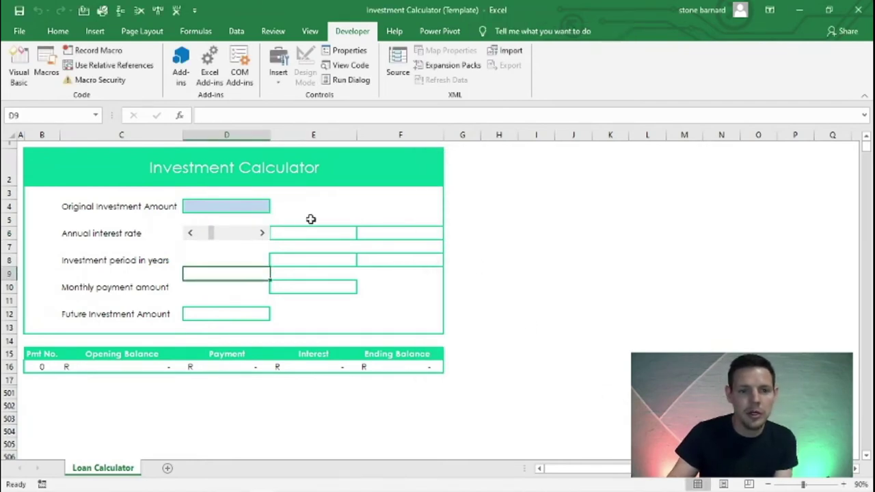
{"action": "mouse_move", "coordinate": [210, 234]}
{"action": "left_mouse_down"}
{"action": "mouse_move", "coordinate": [234, 240]}
{"action": "mouse_move", "coordinate": [191, 236]}
{"action": "left_mouse_up"}
{"action": "left_click", "coordinate": [191, 233]}
{"action": "left_click", "coordinate": [191, 233]}
{"action": "left_click", "coordinate": [211, 235]}
{"action": "left_click", "coordinate": [289, 221]}
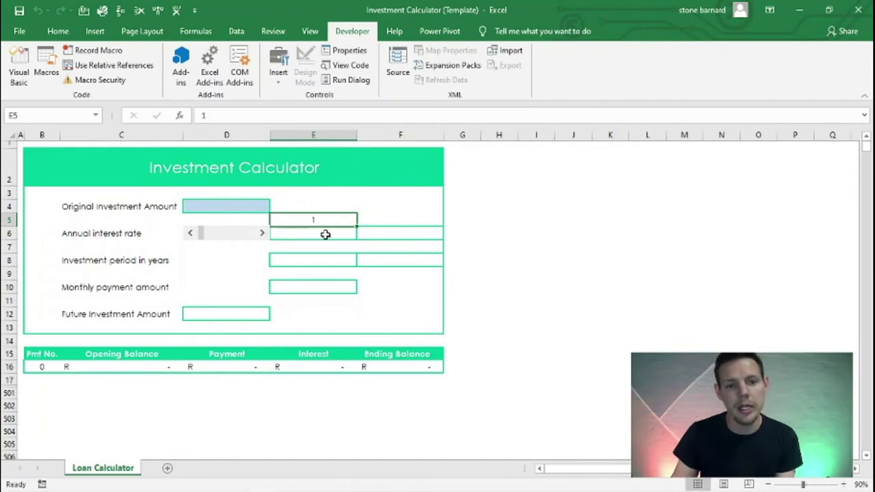
Enter =E5/100 in E6 so the annual rate shows 1%
{"action": "left_click", "coordinate": [325, 234]}
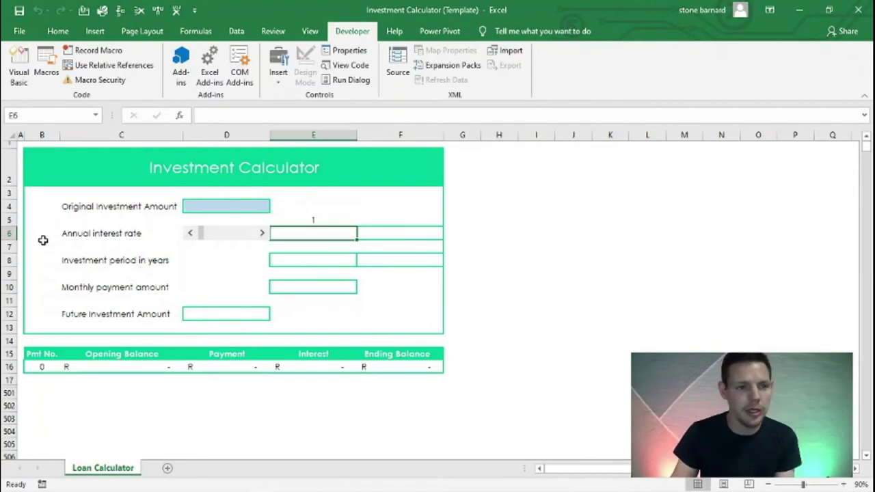
{"action": "type", "text": "="}
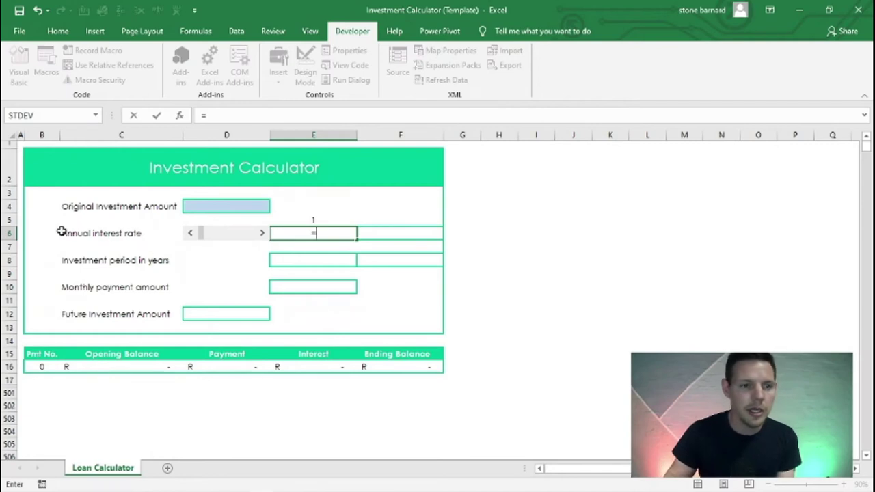
{"action": "left_click", "coordinate": [296, 218]}
{"action": "type", "text": "/100"}
{"action": "key", "text": "Return"}
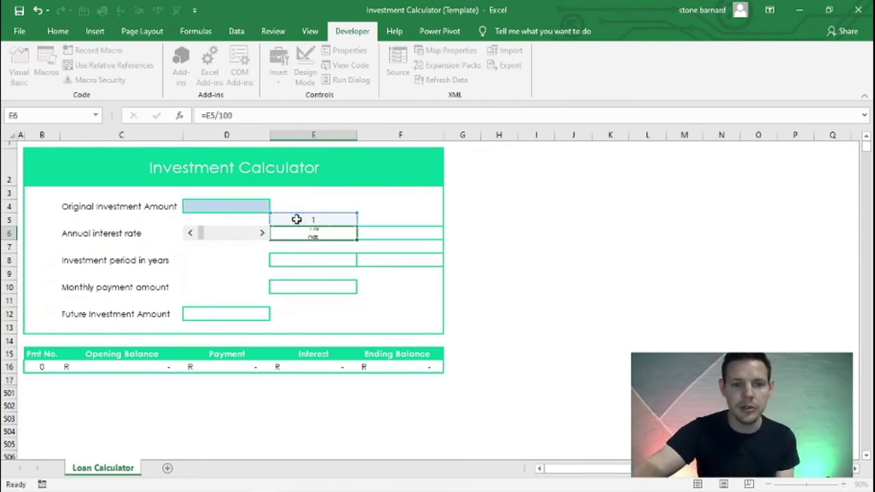
{"action": "left_click", "coordinate": [304, 234]}
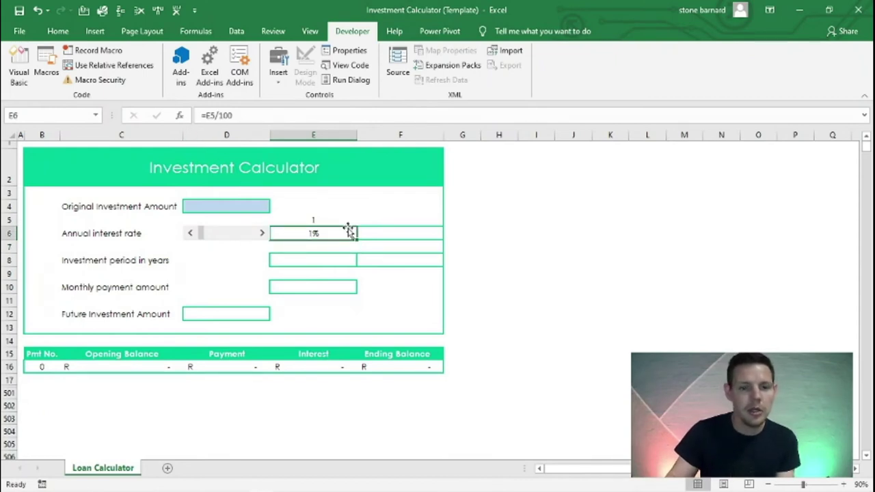
Confirm E6 uses the Percentage number format
{"action": "left_click", "coordinate": [57, 31]}
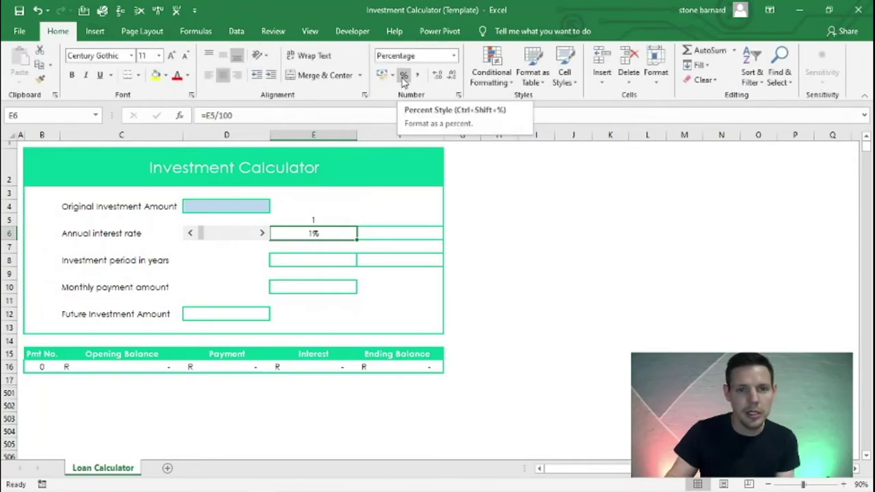
{"action": "left_click", "coordinate": [482, 263]}
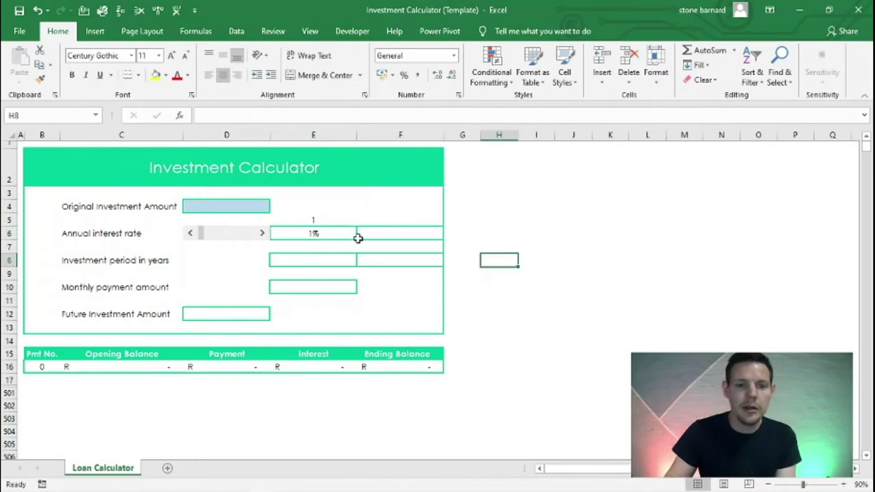
{"action": "left_click", "coordinate": [331, 232]}
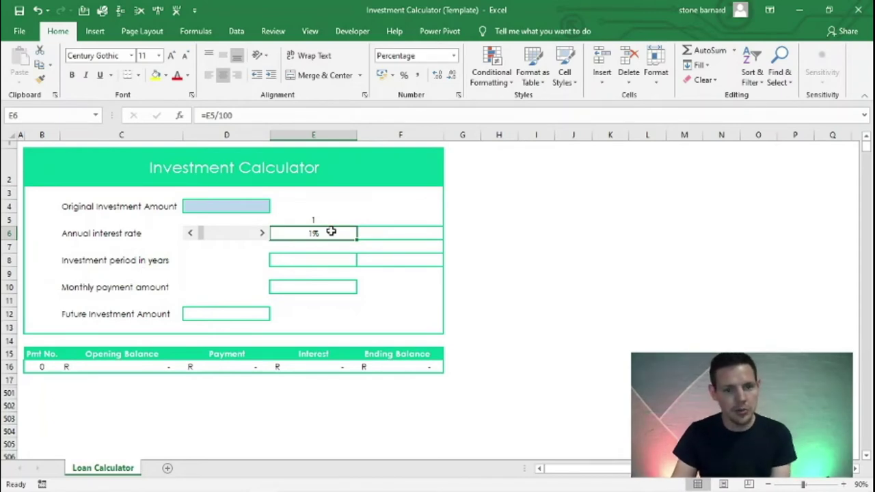
Enter =E6/12 in F6 to show the monthly rate of 0.08%
{"action": "left_click", "coordinate": [392, 224]}
{"action": "left_click", "coordinate": [393, 231]}
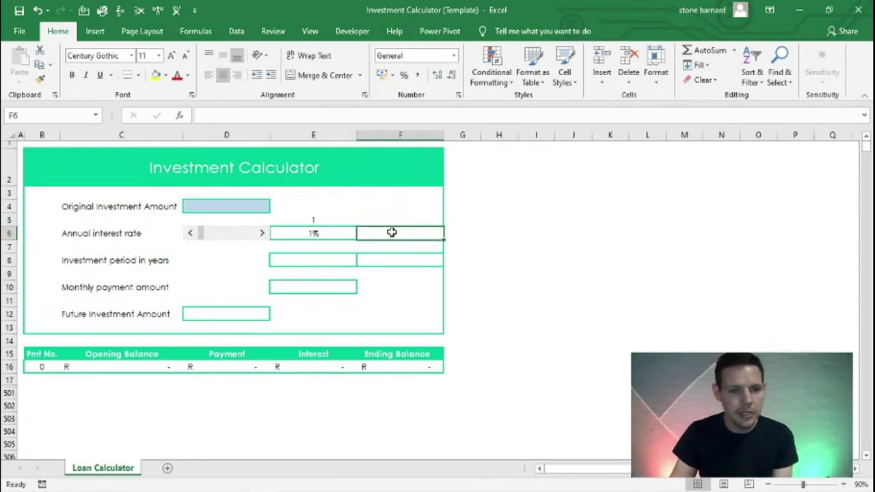
{"action": "double_click", "coordinate": [393, 235]}
{"action": "type", "text": "="}
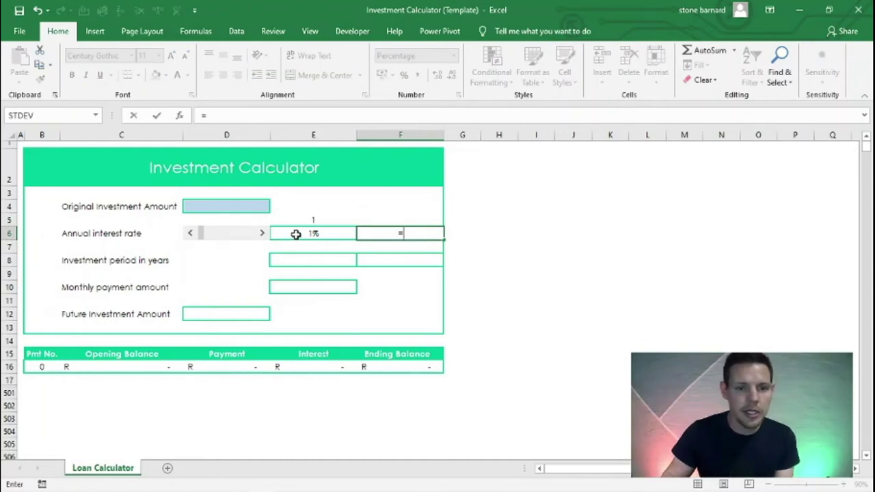
{"action": "left_click", "coordinate": [296, 234]}
{"action": "type", "text": "/"}
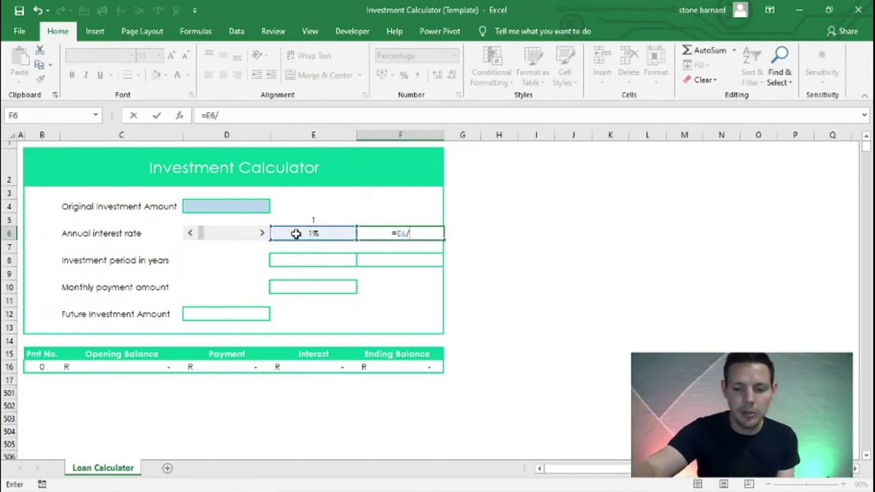
{"action": "type", "text": "12"}
{"action": "key", "text": "Return"}
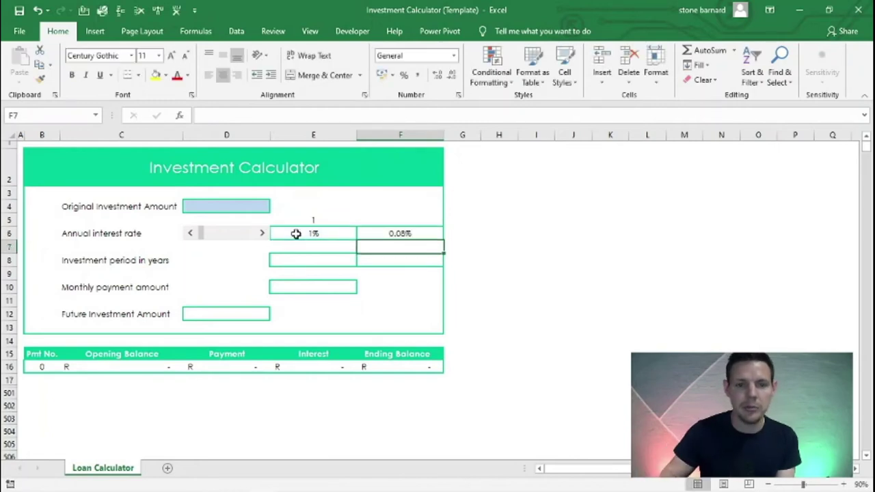
{"action": "left_click", "coordinate": [384, 231]}
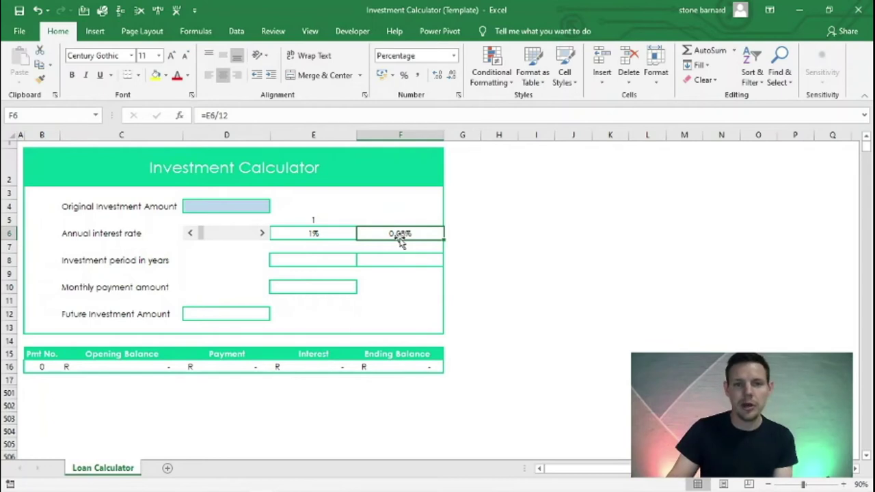
{"action": "left_click", "coordinate": [251, 264]}
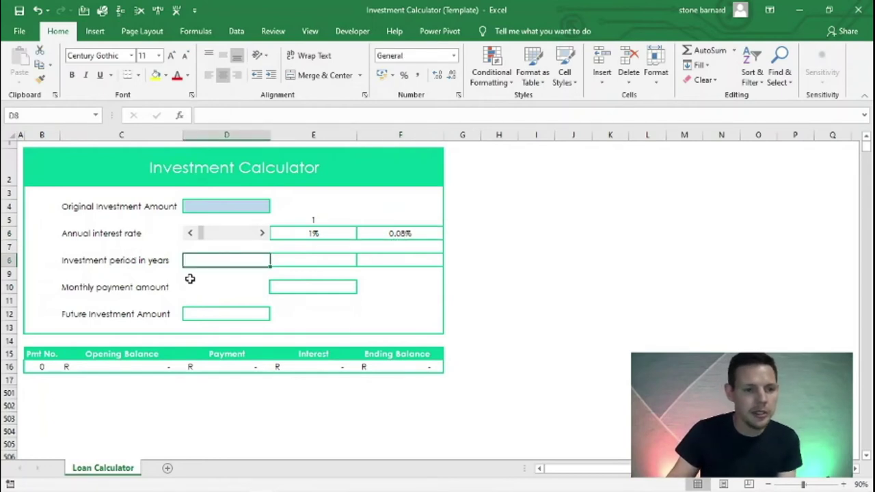
Draw a second scroll bar across cell D8
{"action": "left_click", "coordinate": [352, 31]}
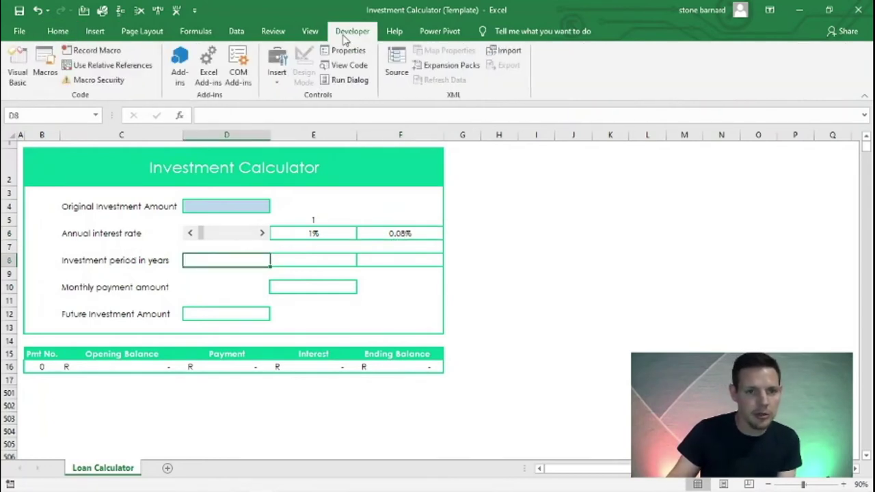
{"action": "left_click", "coordinate": [278, 69]}
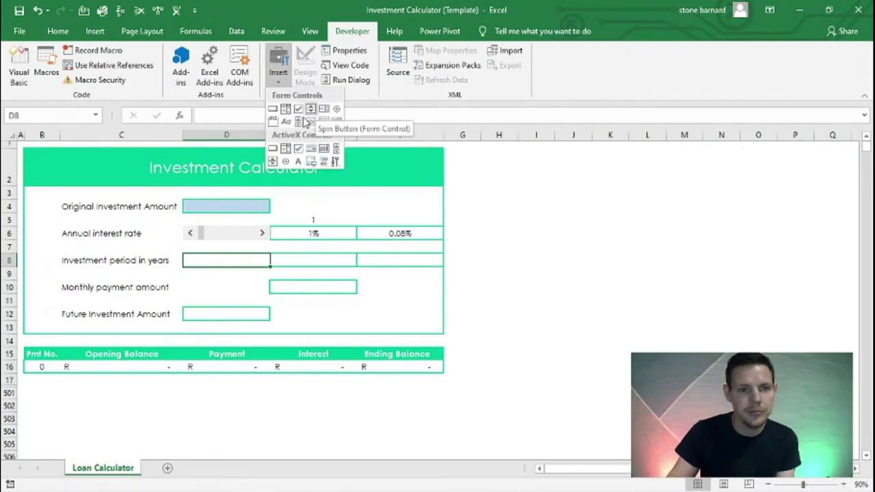
{"action": "left_click", "coordinate": [298, 121]}
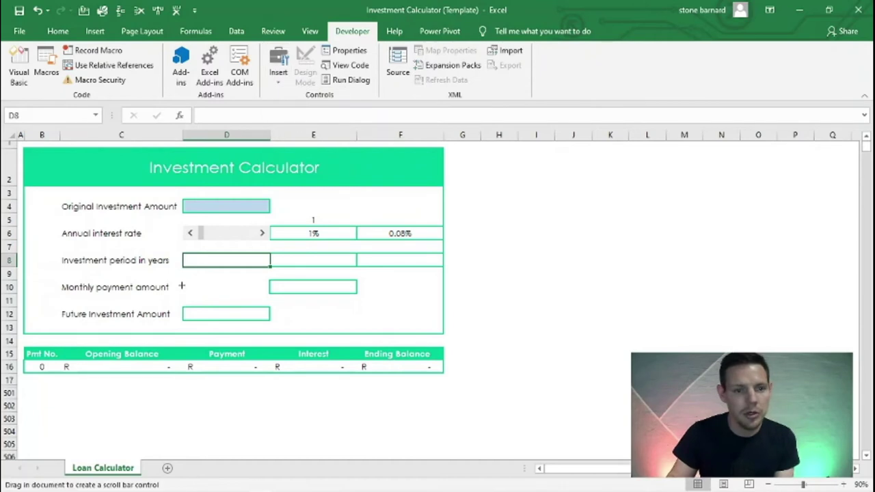
{"action": "left_click_drag", "start_coordinate": [183, 253], "coordinate": [268, 267]}
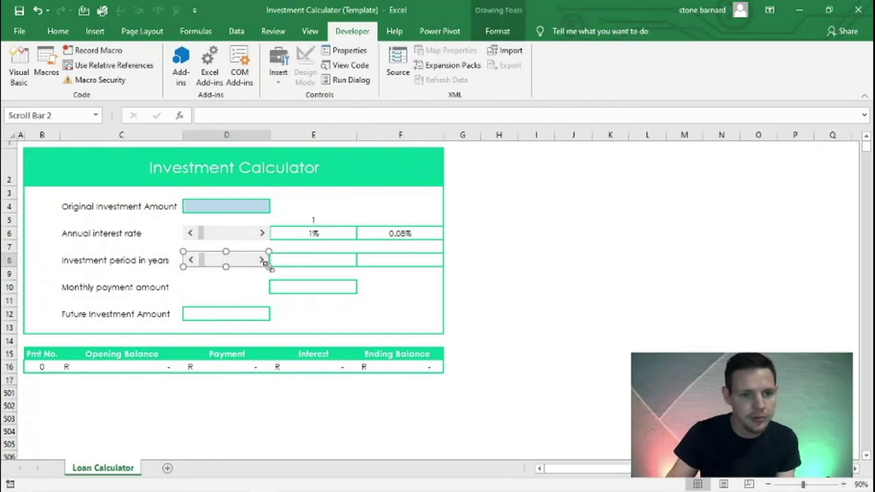
Give the period scroll bar current value 1, minimum 1 and maximum 30
{"action": "left_click", "coordinate": [336, 55]}
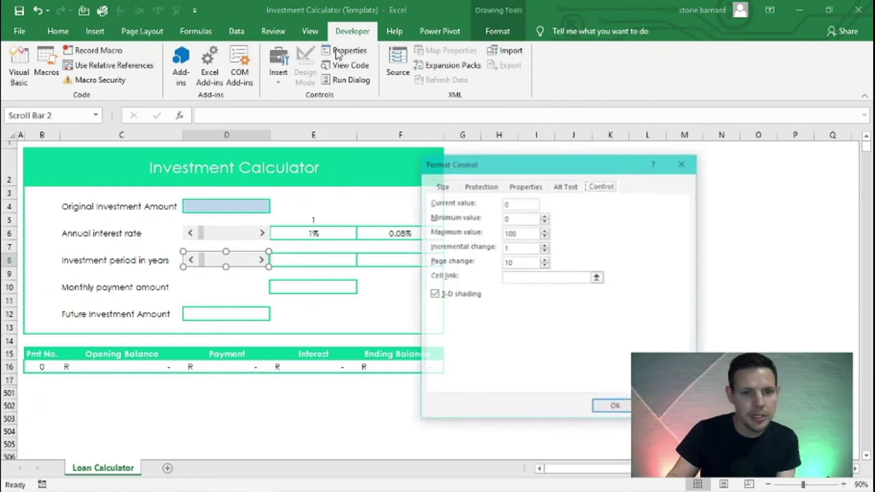
{"action": "type", "text": "1"}
{"action": "double_click", "coordinate": [513, 217]}
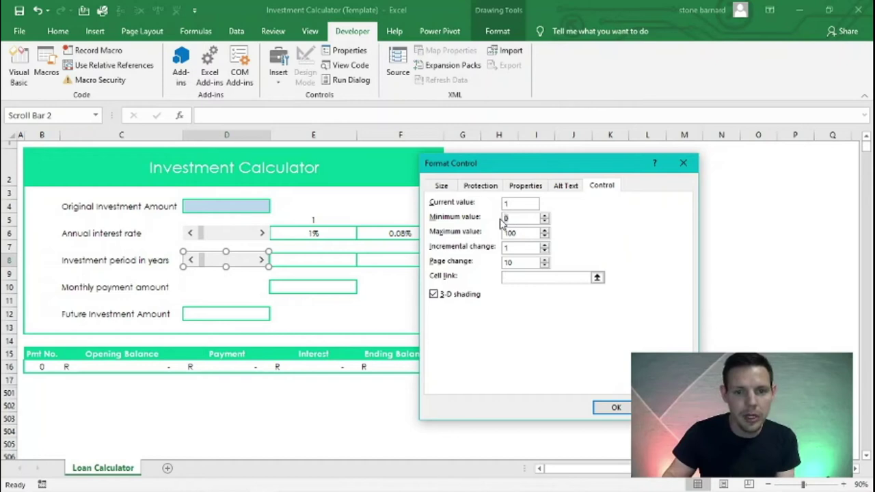
{"action": "type", "text": "30"}
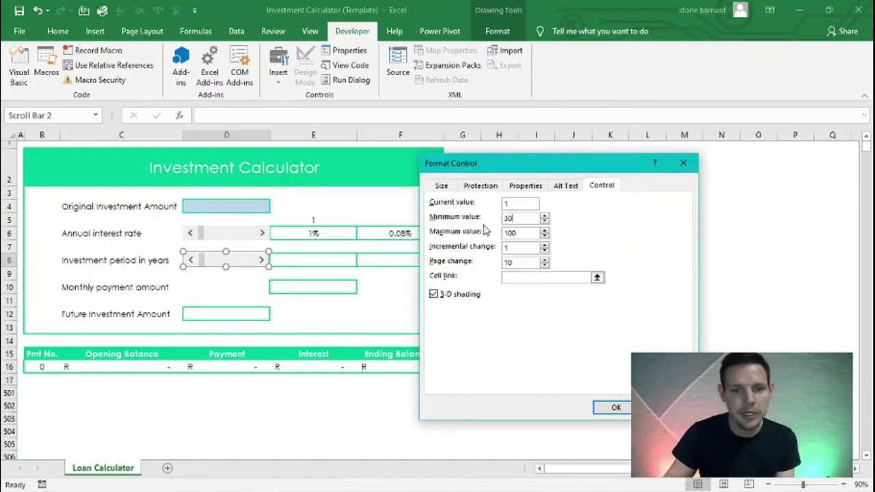
{"action": "double_click", "coordinate": [516, 219]}
{"action": "type", "text": "1"}
{"action": "left_click_drag", "start_coordinate": [533, 232], "coordinate": [491, 238]}
{"action": "type", "text": "30"}
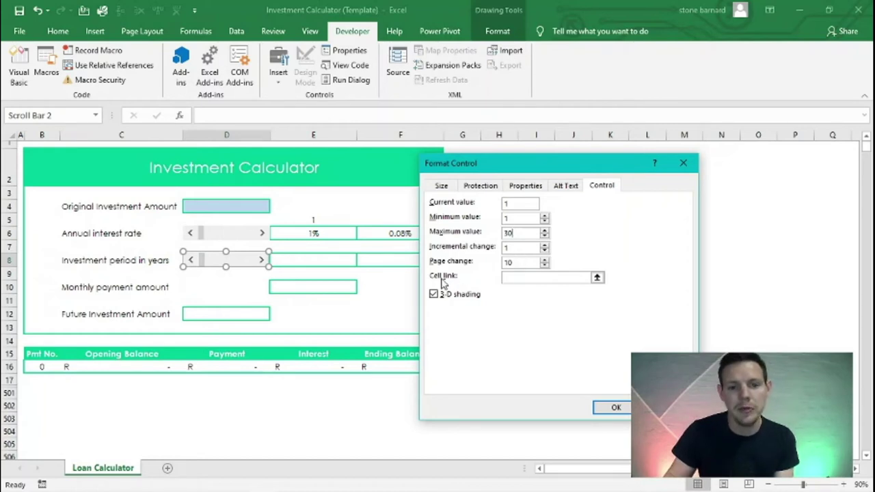
Link the period scroll bar to $E$8 and test it by raising the period
{"action": "left_click", "coordinate": [519, 277]}
{"action": "left_click", "coordinate": [597, 278]}
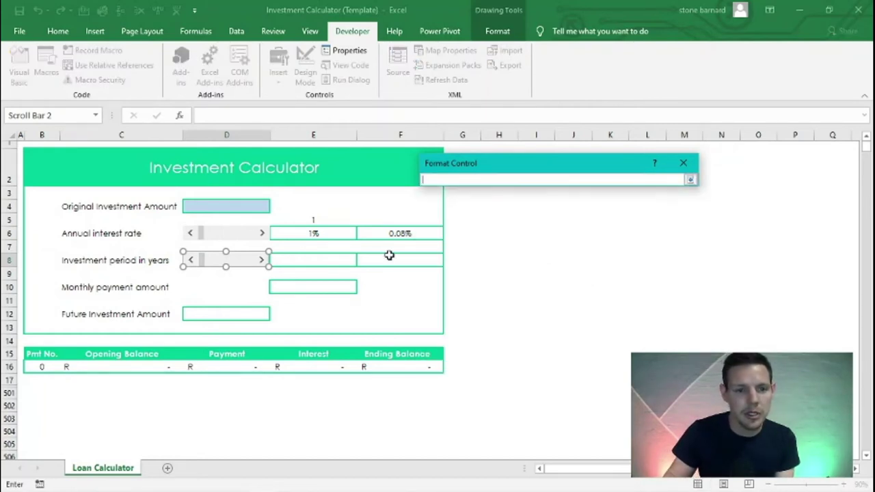
{"action": "left_click", "coordinate": [312, 259]}
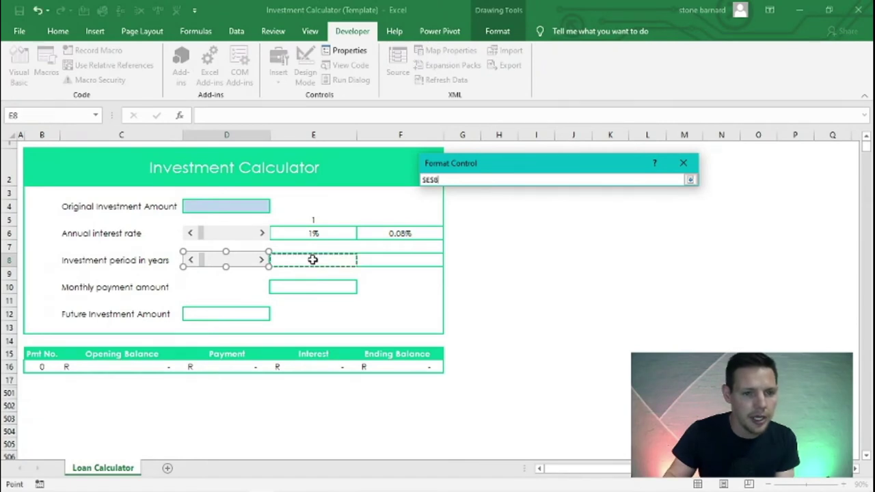
{"action": "key", "text": "Return"}
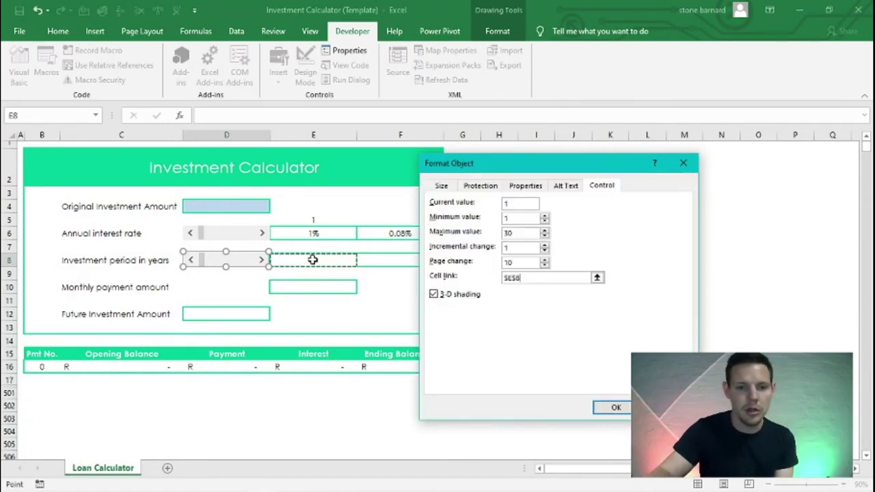
{"action": "left_click", "coordinate": [613, 407]}
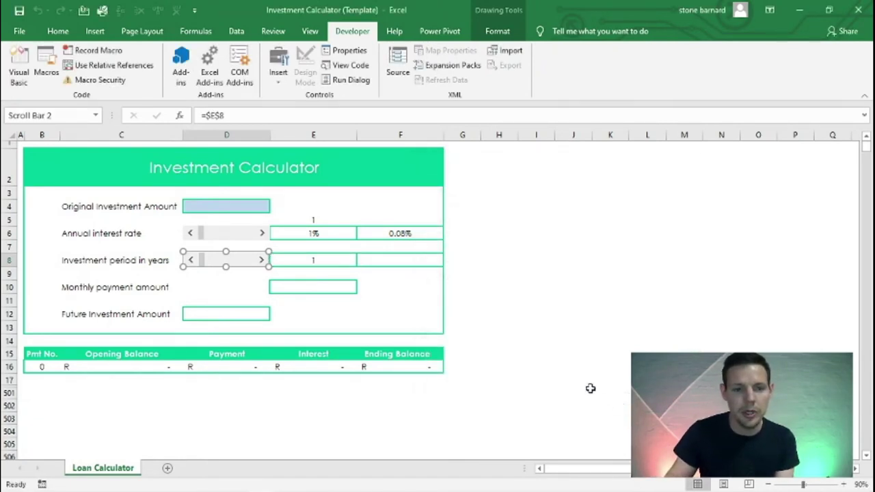
{"action": "left_click", "coordinate": [387, 328]}
{"action": "left_click", "coordinate": [266, 262]}
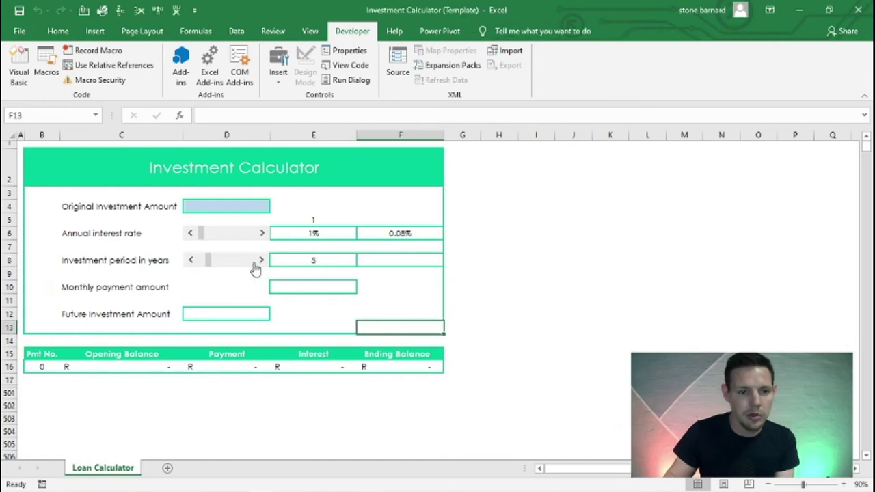
Enter =E8*12 in F8 to show 12 monthly periods
{"action": "left_click", "coordinate": [400, 262]}
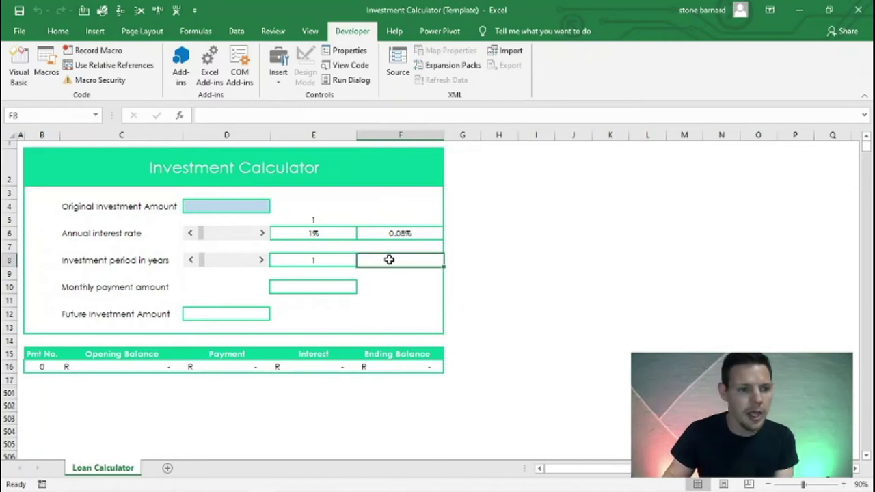
{"action": "type", "text": "="}
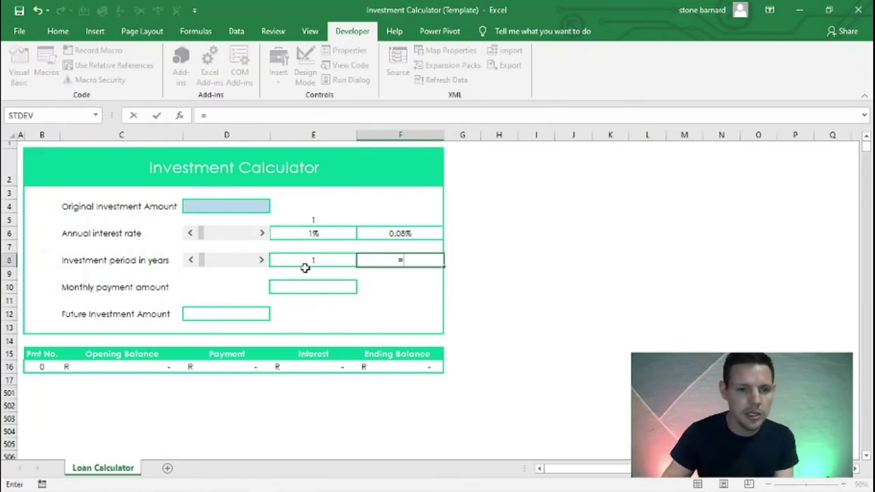
{"action": "left_click", "coordinate": [305, 262]}
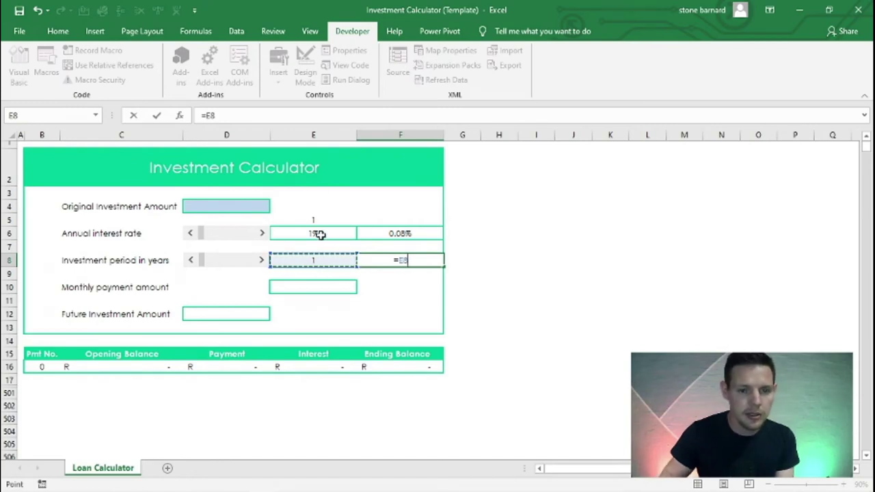
{"action": "type", "text": "*"}
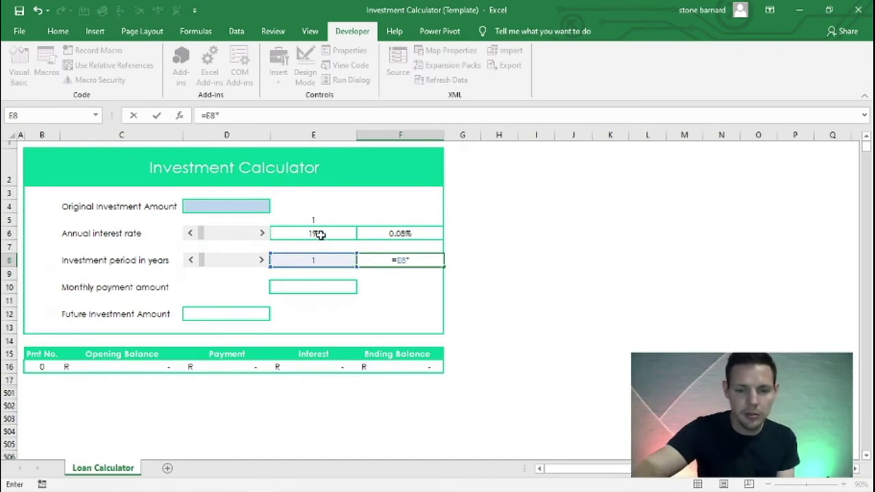
{"action": "type", "text": "12"}
{"action": "key", "text": "Return"}
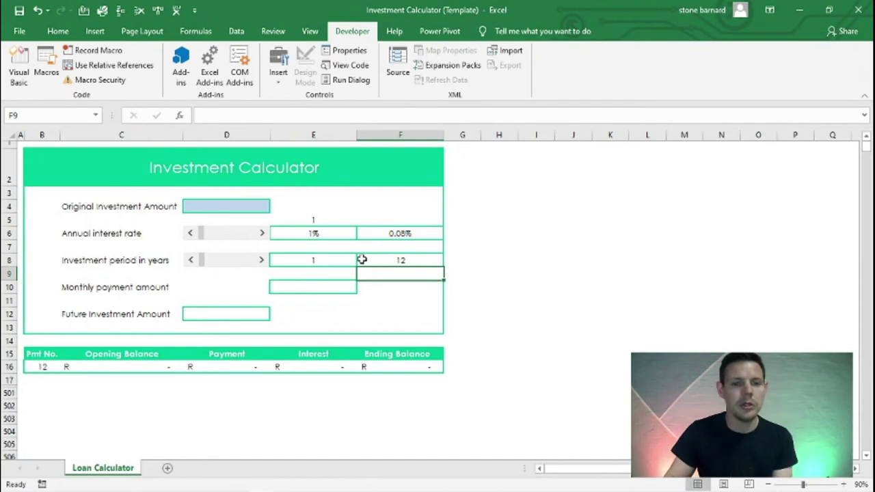
{"action": "left_click", "coordinate": [376, 263]}
Review the F6 formula and select D10 for the payment control
{"action": "left_click", "coordinate": [374, 230]}
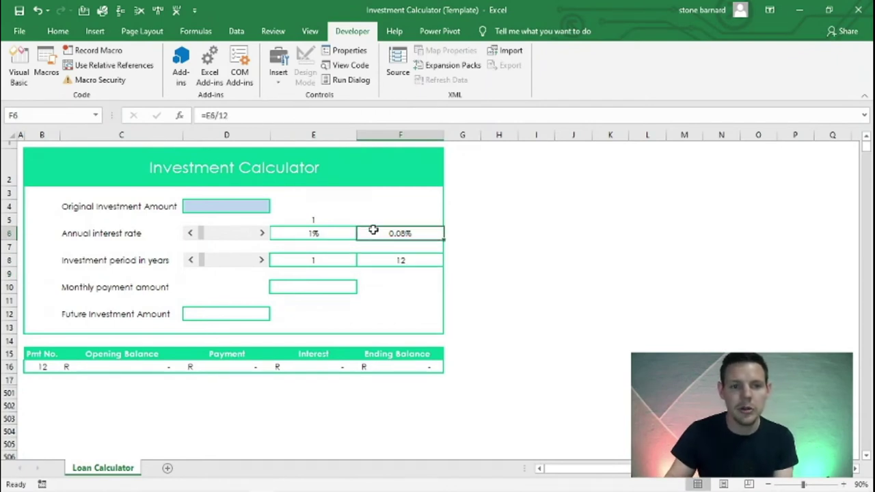
{"action": "left_click", "coordinate": [394, 290]}
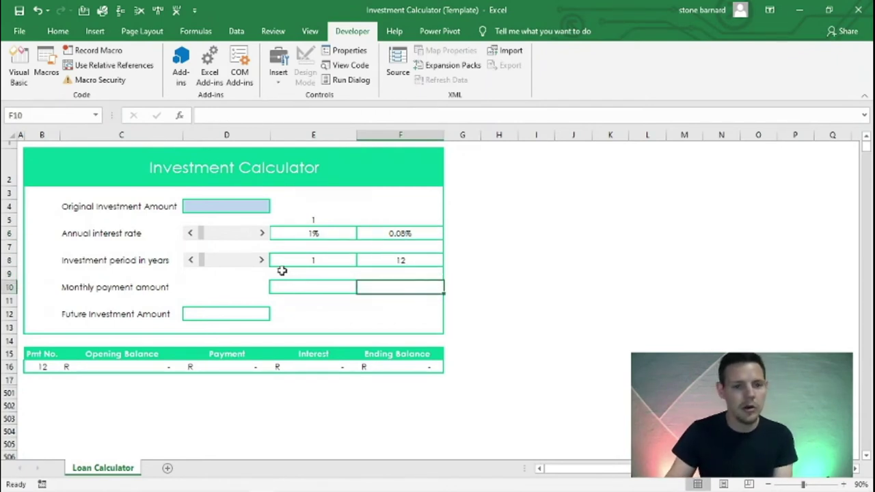
{"action": "left_click", "coordinate": [250, 286]}
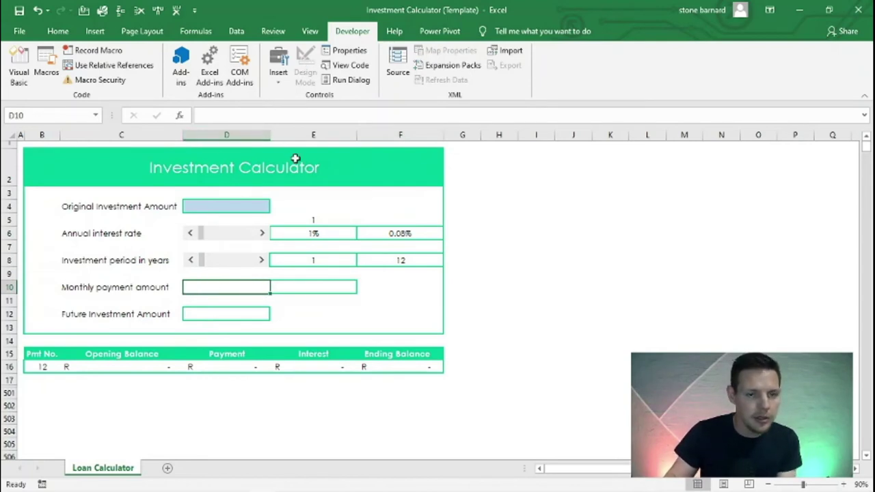
Draw a third scroll bar across cell D10
{"action": "left_click", "coordinate": [278, 68]}
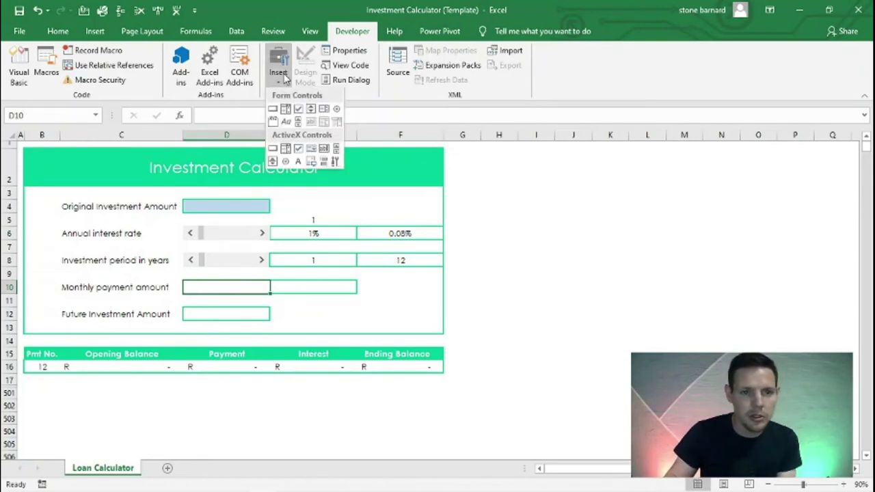
{"action": "left_click", "coordinate": [298, 122]}
{"action": "left_click_drag", "start_coordinate": [183, 281], "coordinate": [270, 295]}
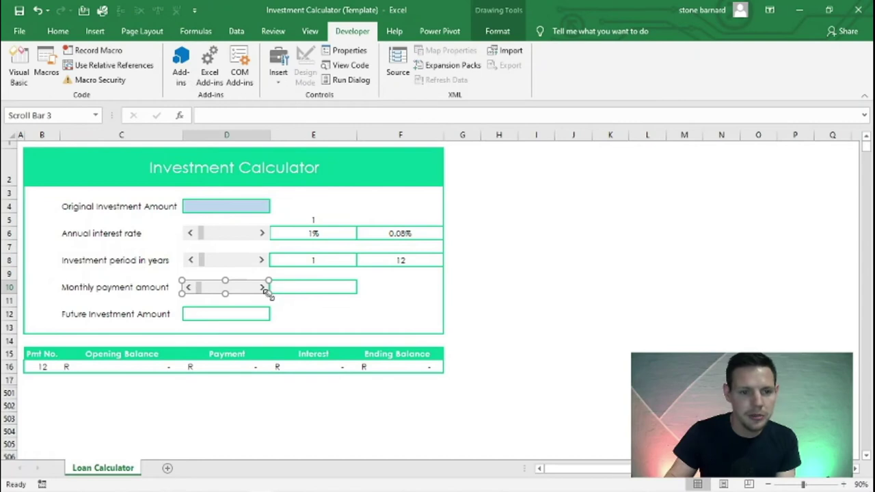
{"action": "left_click", "coordinate": [294, 312]}
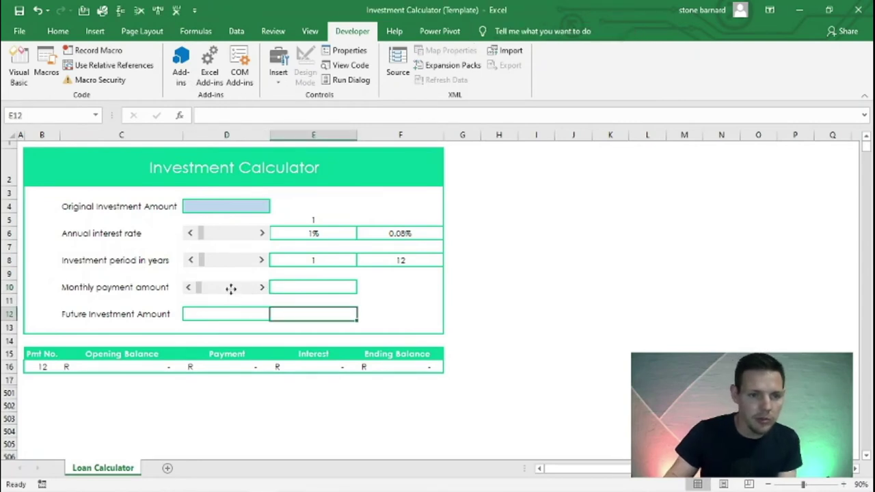
Set the payment scroll bar's range to 100–1000, increment 100, page change 200
{"action": "right_click", "coordinate": [231, 287]}
{"action": "key", "text": "Escape"}
{"action": "left_click", "coordinate": [336, 53]}
{"action": "left_click", "coordinate": [511, 203]}
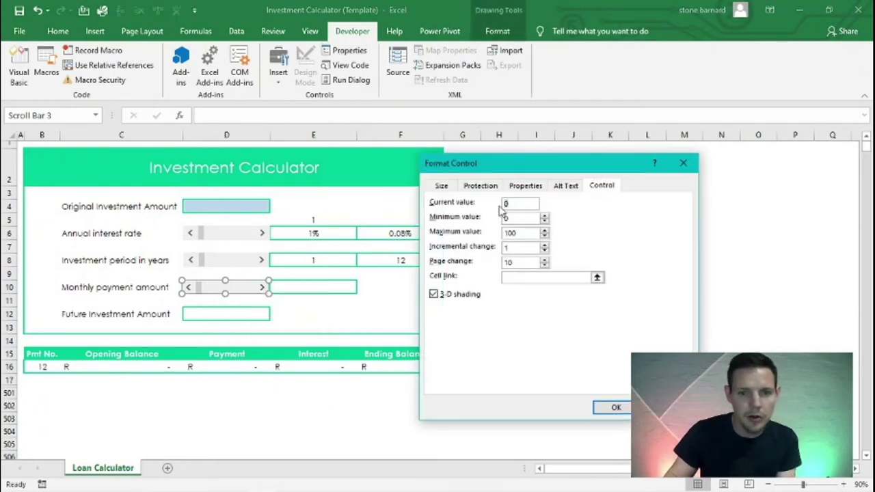
{"action": "type", "text": "1"}
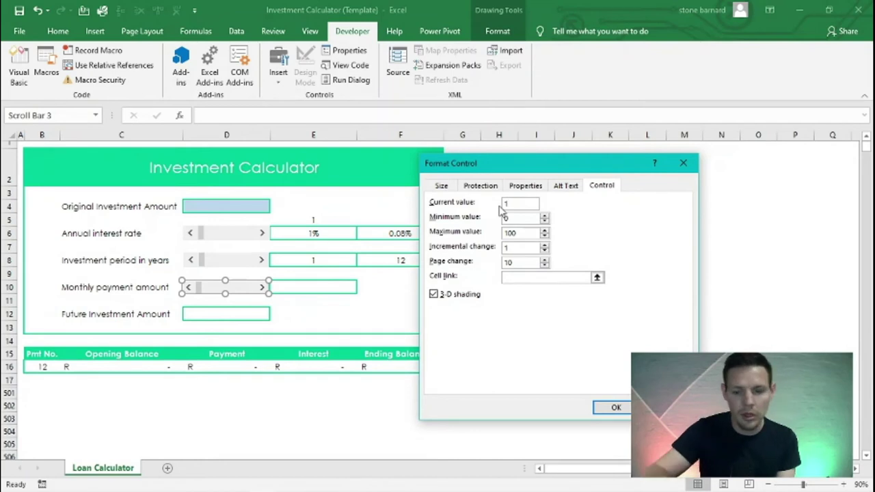
{"action": "key", "text": "BackSpace"}
{"action": "type", "text": "500"}
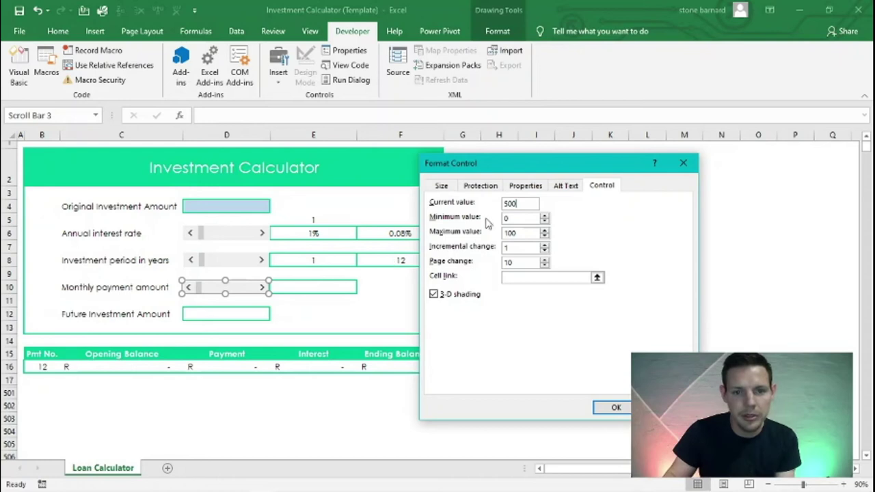
{"action": "left_click_drag", "start_coordinate": [515, 217], "coordinate": [504, 218]}
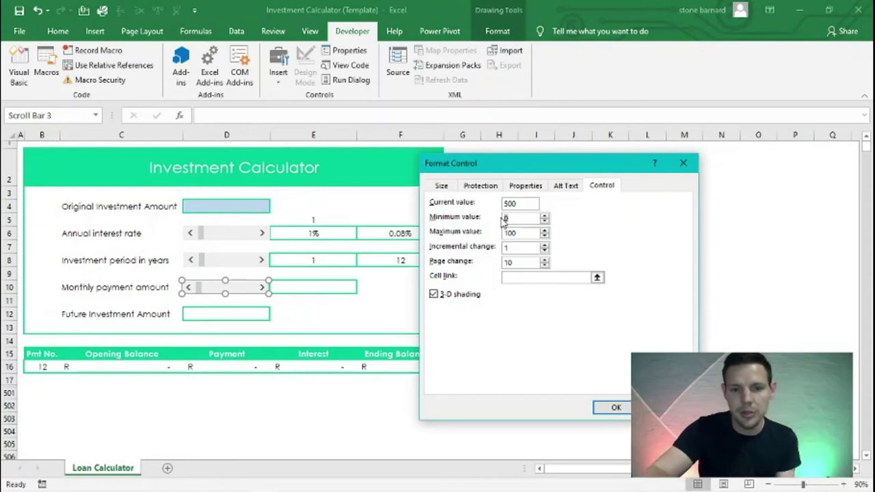
{"action": "type", "text": "1"}
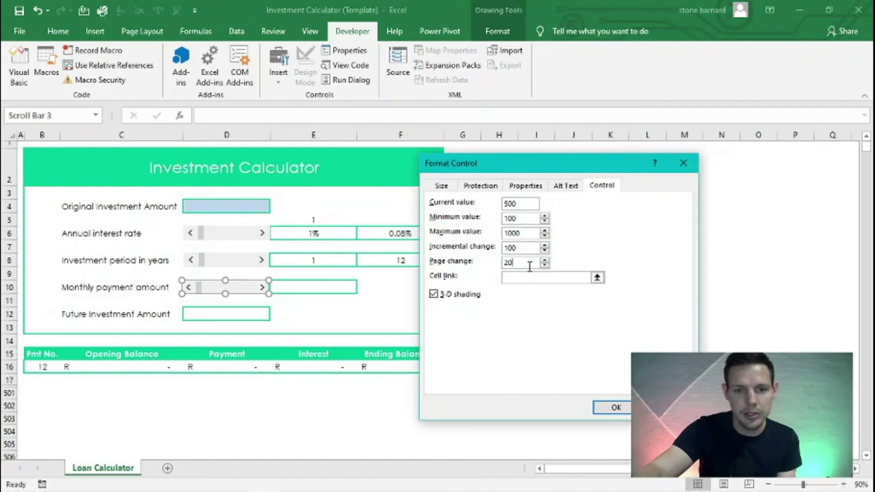
{"action": "type", "text": "0"}
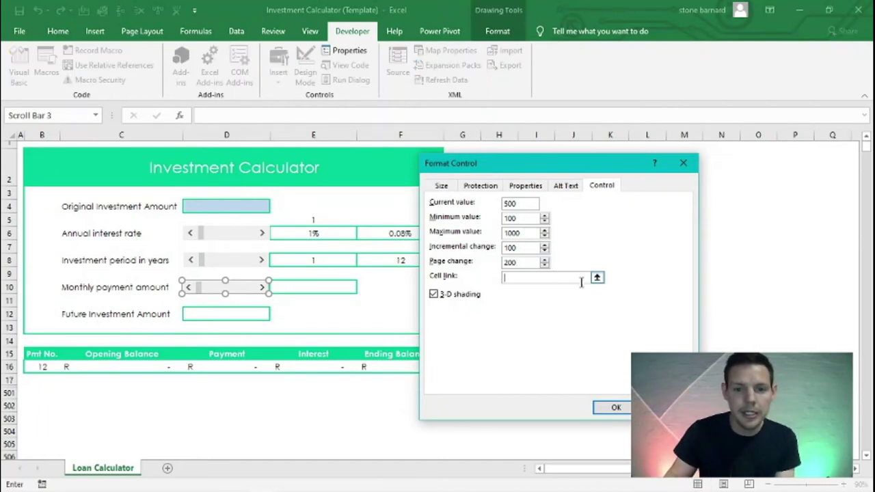
Link the payment scroll bar to cell E11 and apply the settings
{"action": "left_click", "coordinate": [596, 277]}
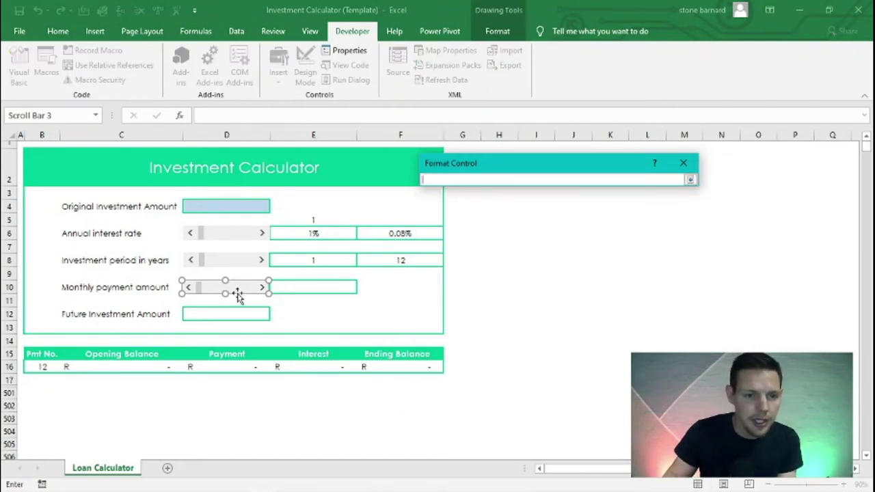
{"action": "left_click", "coordinate": [293, 301]}
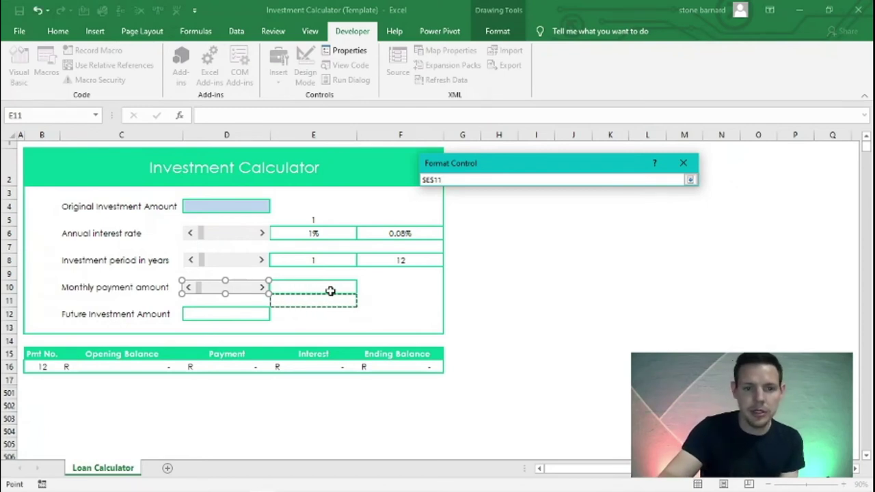
{"action": "key", "text": "Return"}
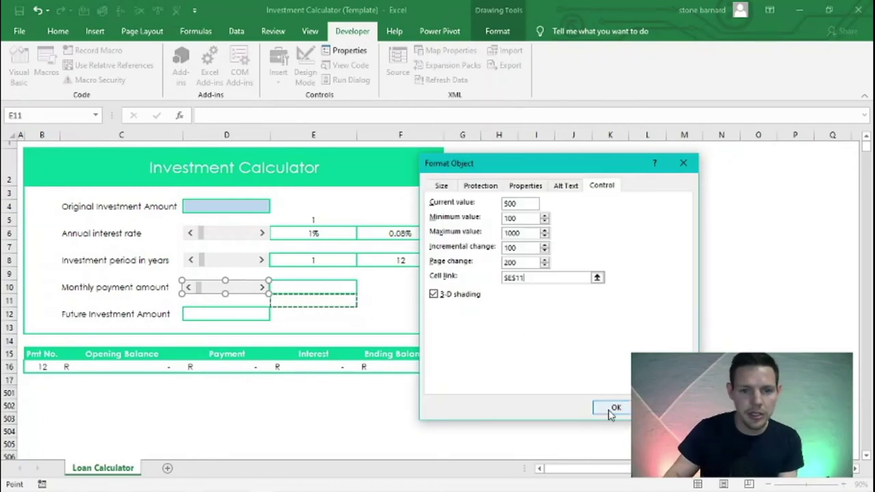
{"action": "left_click", "coordinate": [613, 408]}
Test the monthly payment scroll bar, stepping it down, up and back to 500
{"action": "left_click", "coordinate": [282, 315]}
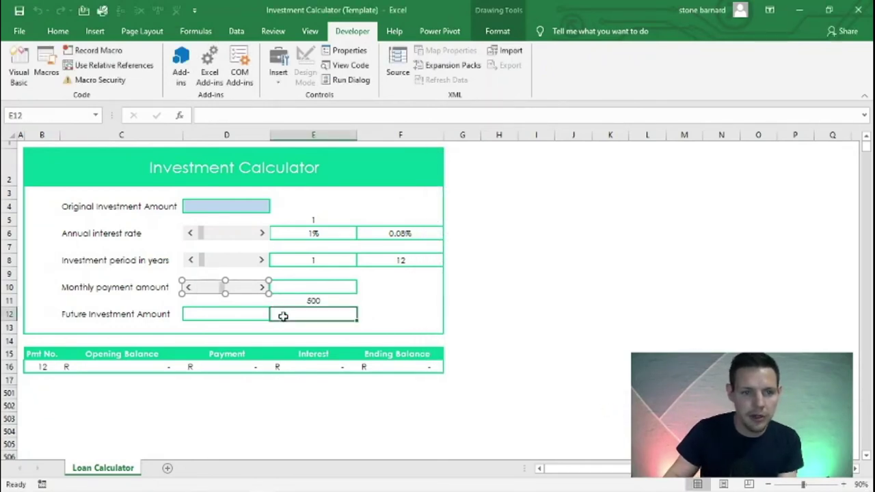
{"action": "left_click", "coordinate": [190, 288]}
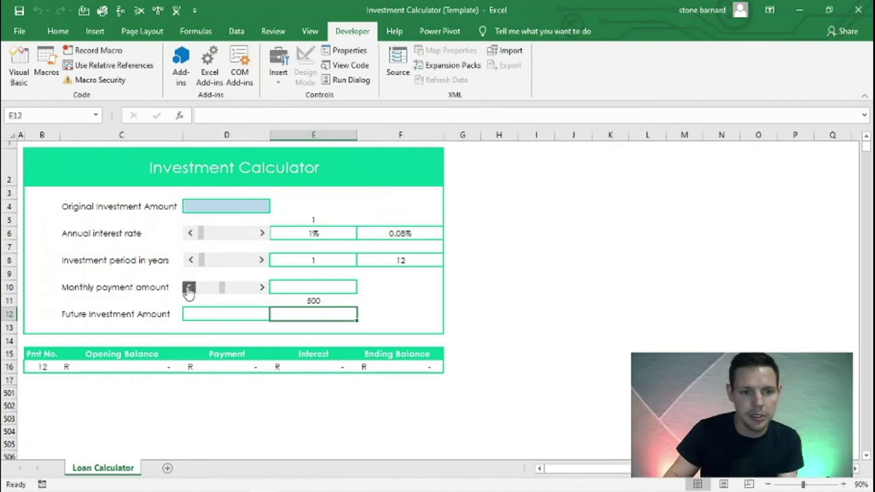
{"action": "left_click", "coordinate": [261, 290]}
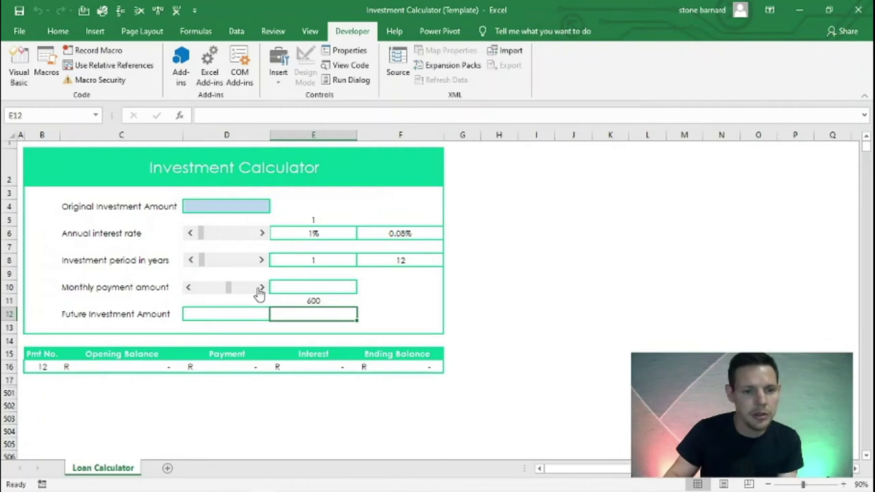
{"action": "left_click", "coordinate": [189, 287]}
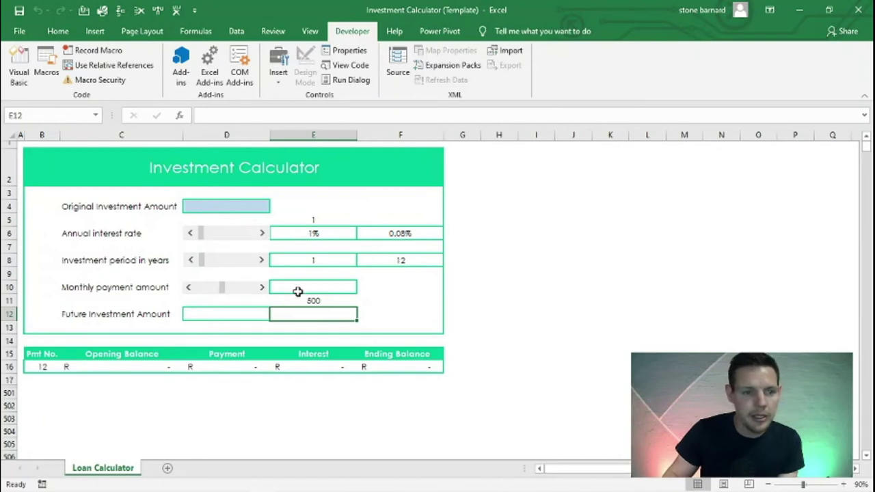
Enter =-E11 in E10 so the payment shows -R 500, then review D4, D12 and E5
{"action": "left_click", "coordinate": [297, 291]}
{"action": "type", "text": "="}
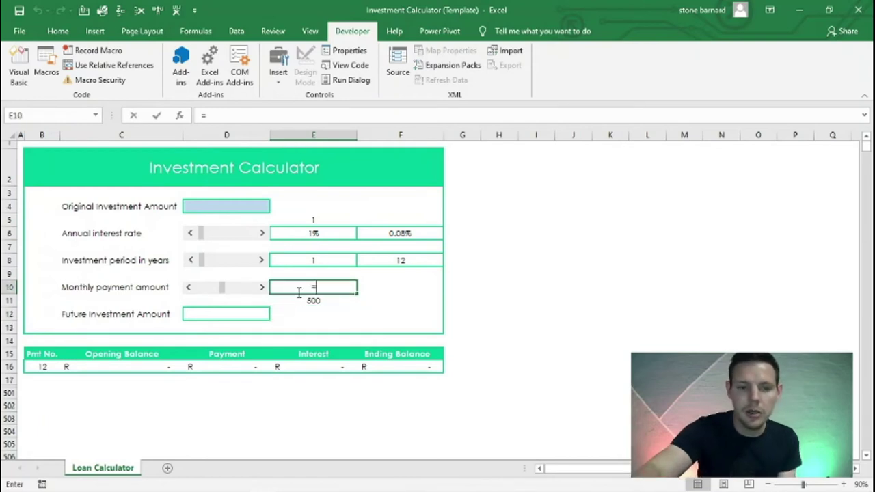
{"action": "type", "text": "-"}
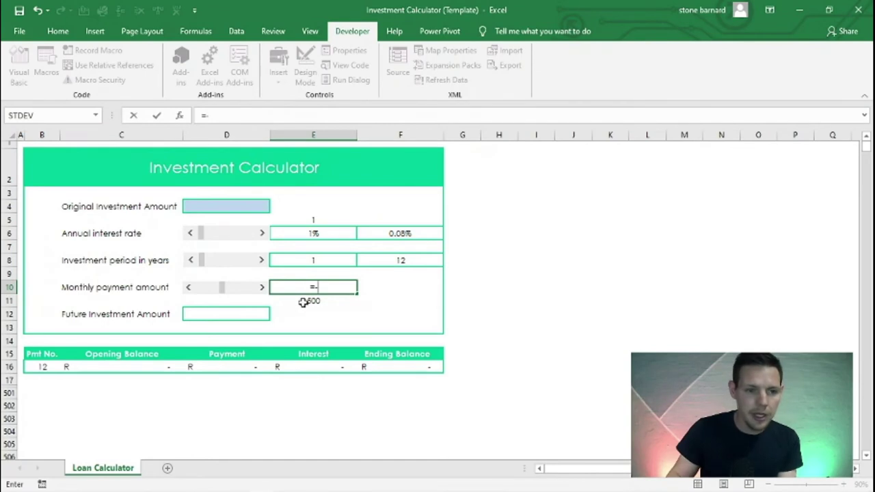
{"action": "left_click", "coordinate": [304, 303]}
{"action": "key", "text": "Return"}
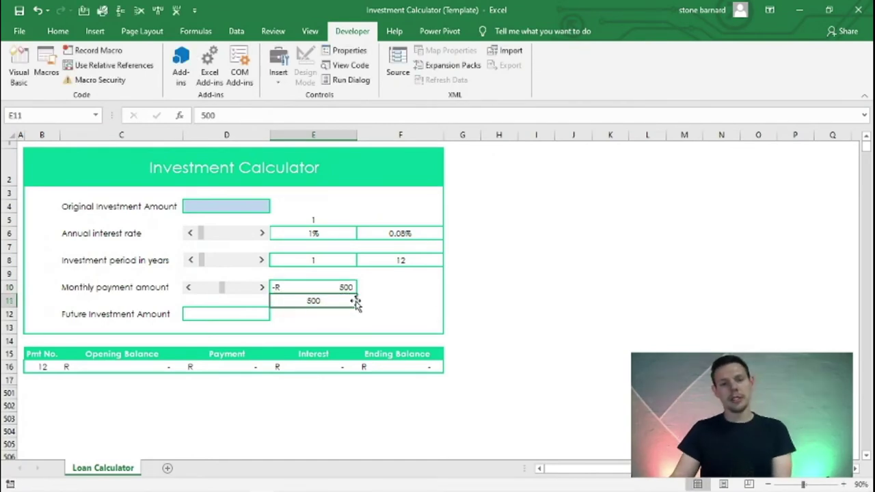
{"action": "left_click", "coordinate": [230, 206]}
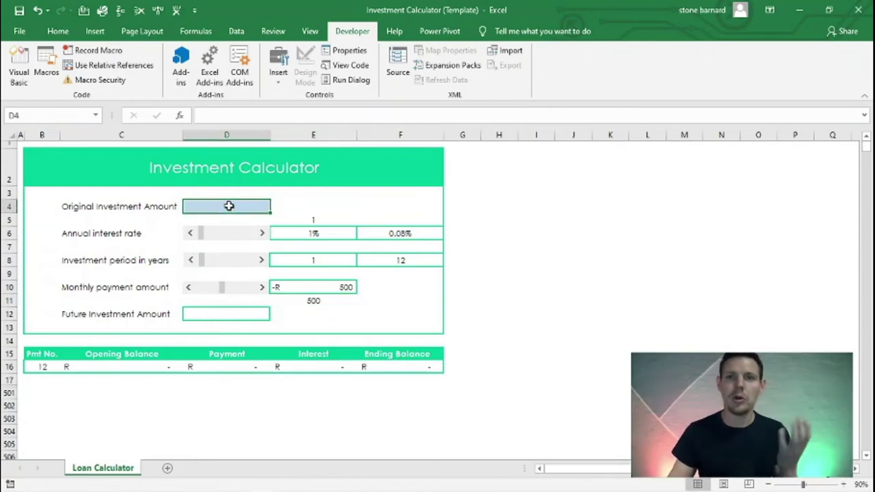
{"action": "left_click", "coordinate": [213, 313]}
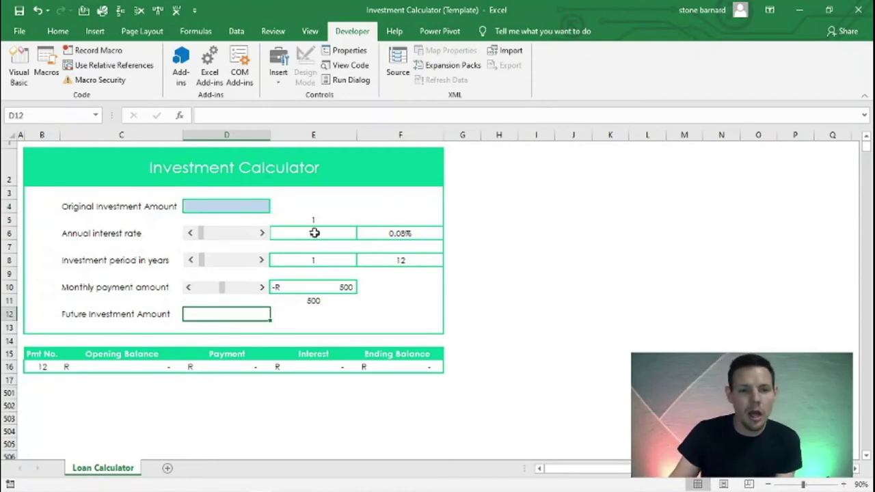
{"action": "left_click", "coordinate": [283, 221]}
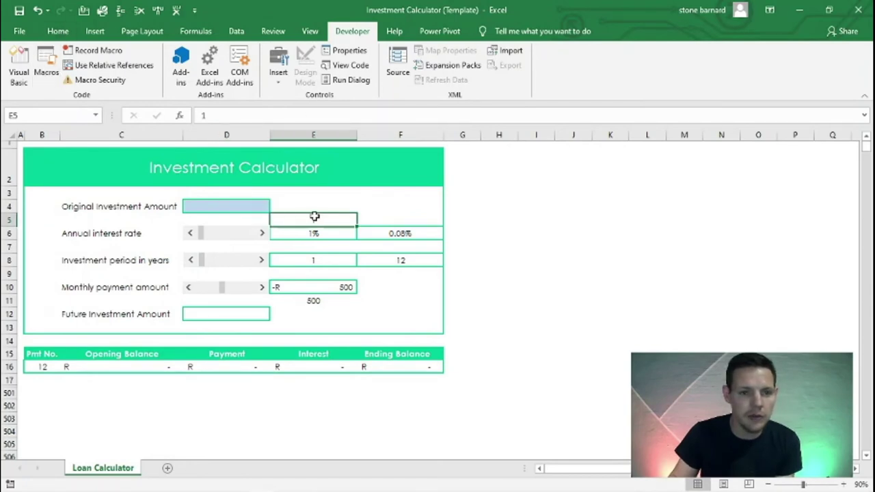
Set the font colour of E5 (1) and E11 (500) to white to hide them
{"action": "left_click", "coordinate": [68, 31]}
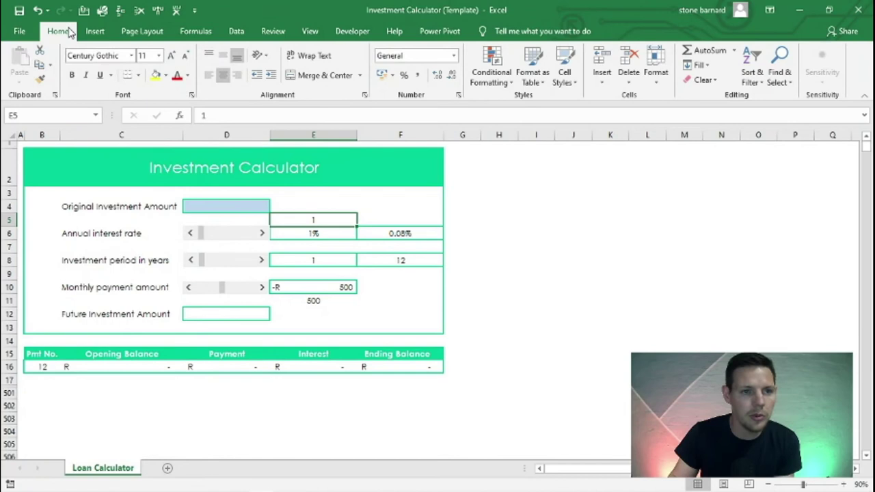
{"action": "left_click", "coordinate": [188, 75]}
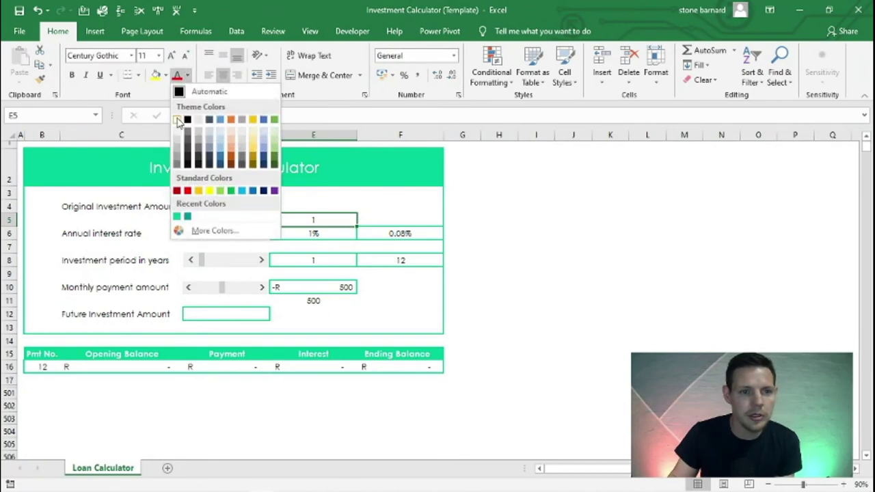
{"action": "left_click", "coordinate": [177, 121]}
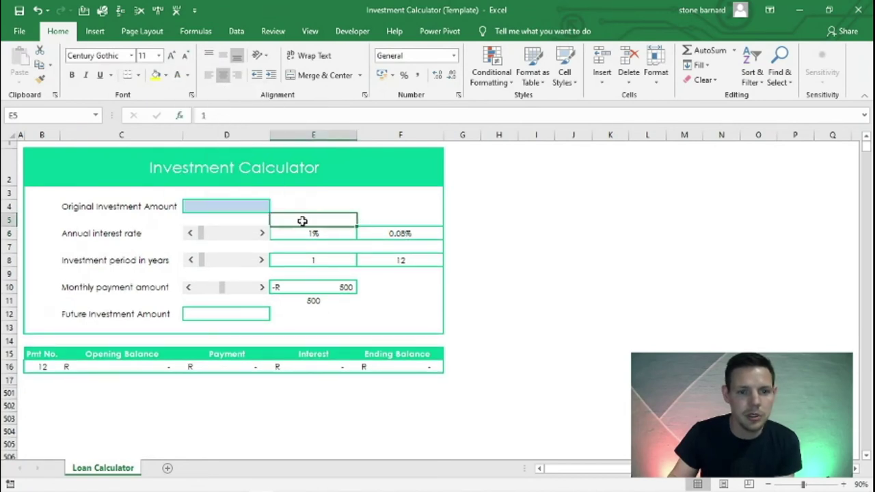
{"action": "key", "text": "Down"}
{"action": "key", "text": "Down"}
{"action": "key", "text": "Down"}
{"action": "key", "text": "Down"}
{"action": "key", "text": "Down"}
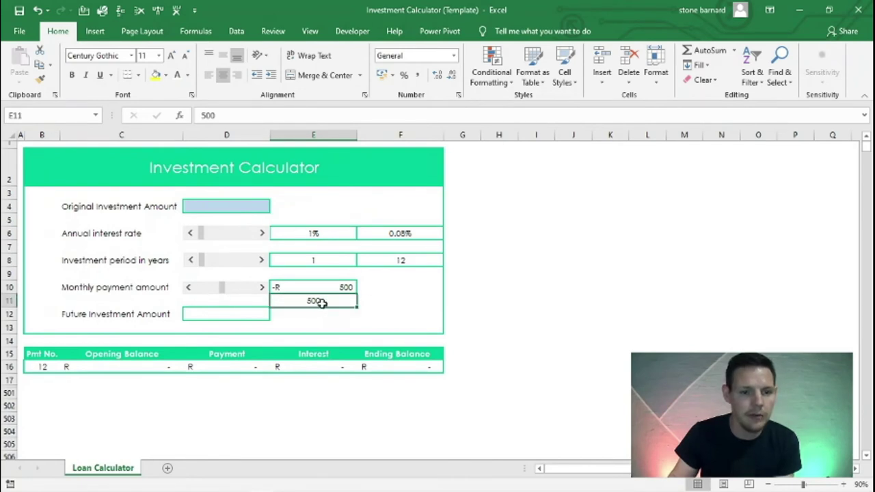
{"action": "left_click", "coordinate": [176, 75]}
{"action": "left_click", "coordinate": [372, 276]}
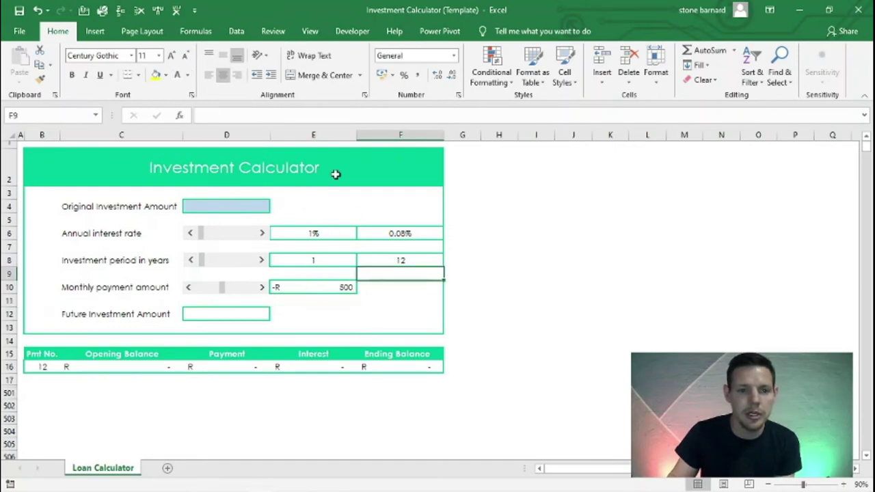
Enter -R 100 000 as the Original Investment Amount in D4
{"action": "left_click", "coordinate": [375, 309]}
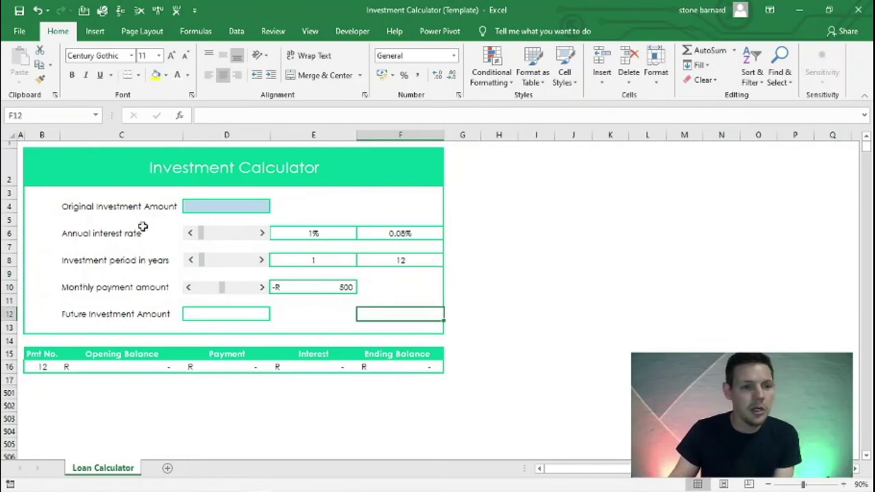
{"action": "left_click", "coordinate": [196, 205]}
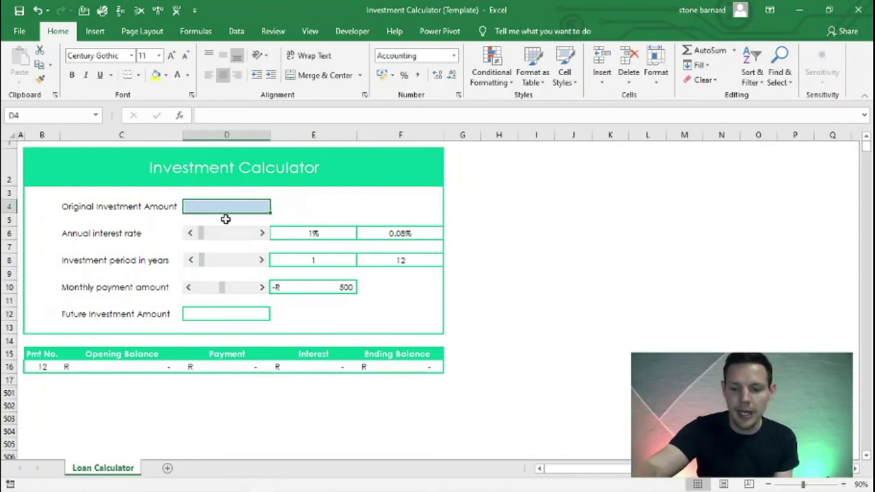
{"action": "type", "text": "-100000"}
{"action": "key", "text": "Return"}
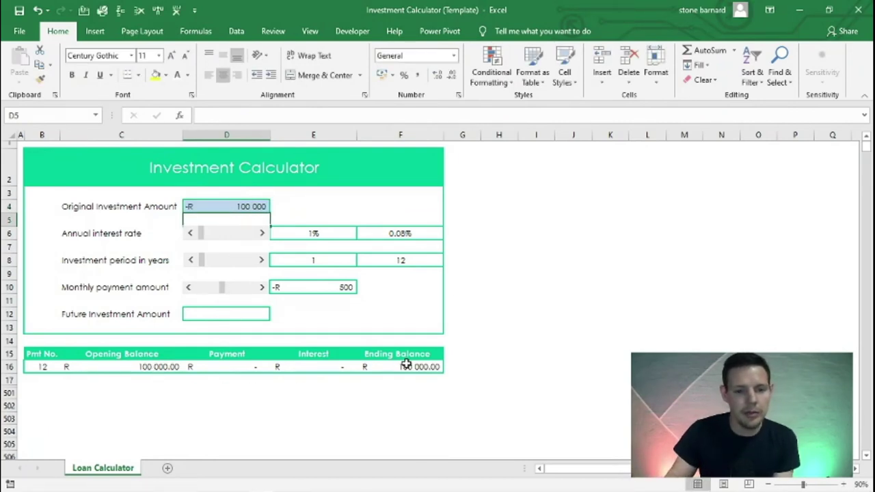
{"action": "left_click", "coordinate": [214, 313]}
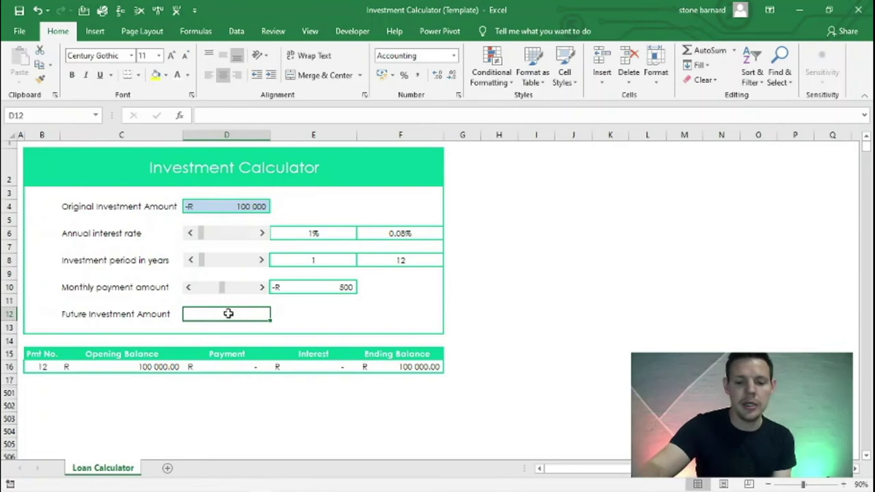
Build an FV formula in D12 from F6, F8, E10, D4 and end-of-period type 0
{"action": "type", "text": "="}
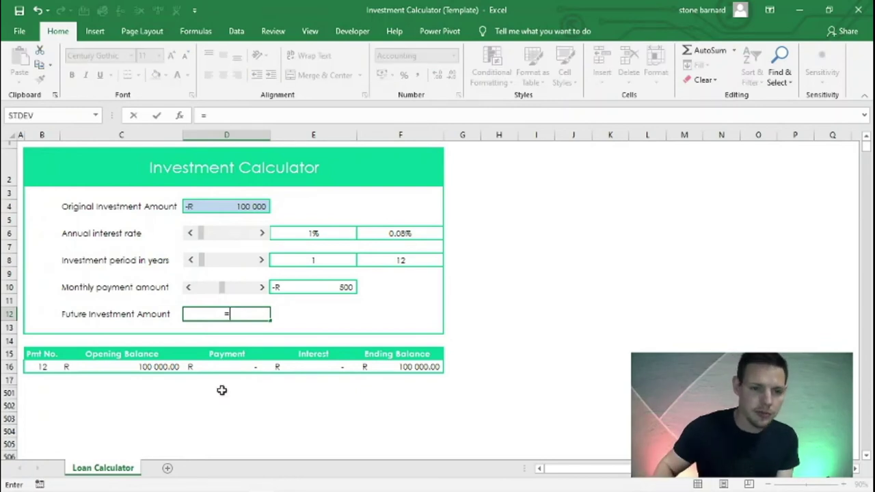
{"action": "type", "text": "fv"}
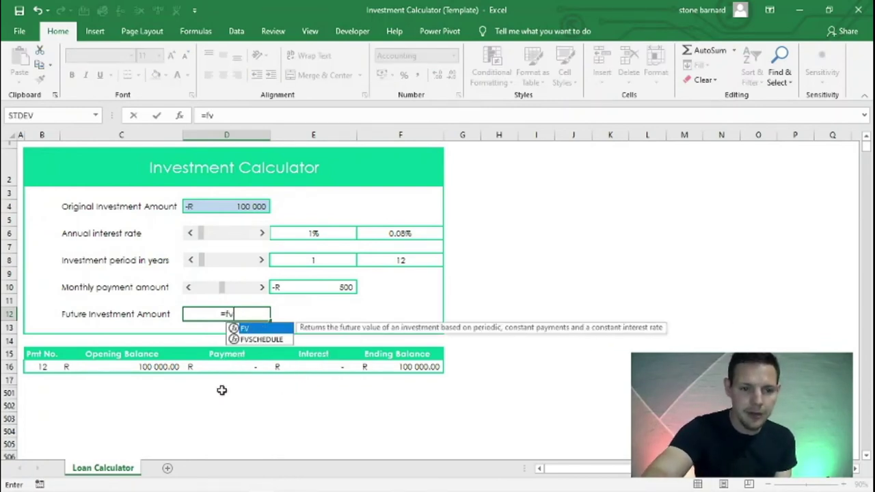
{"action": "type", "text": "("}
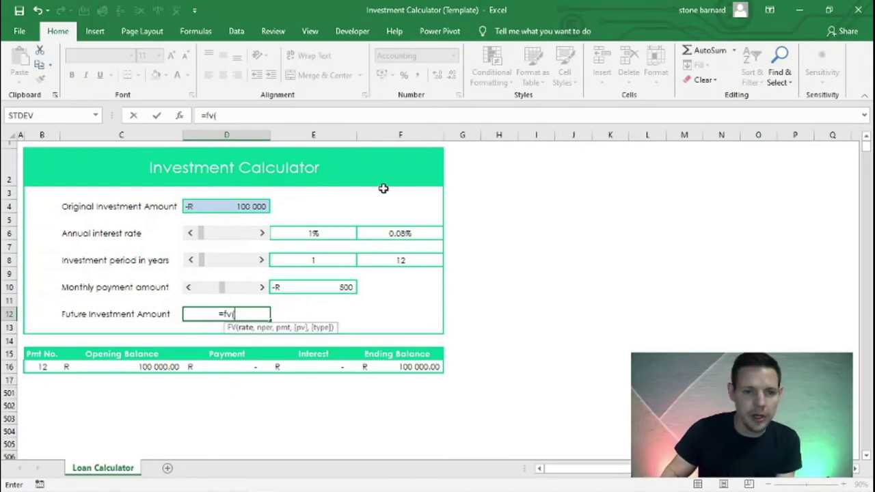
{"action": "left_click", "coordinate": [396, 233]}
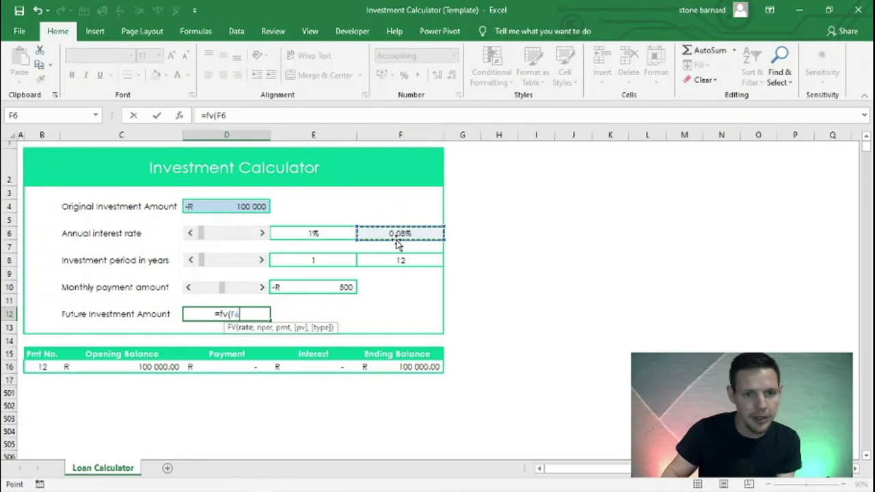
{"action": "type", "text": ","}
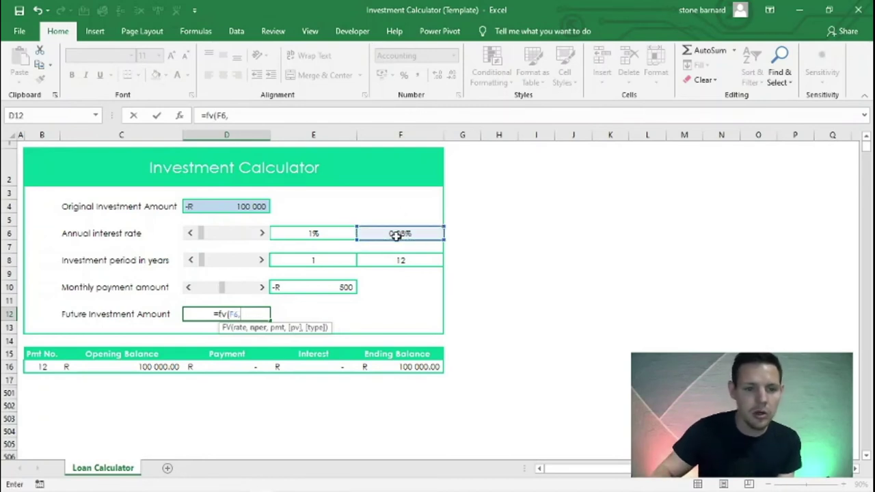
{"action": "left_click", "coordinate": [394, 261]}
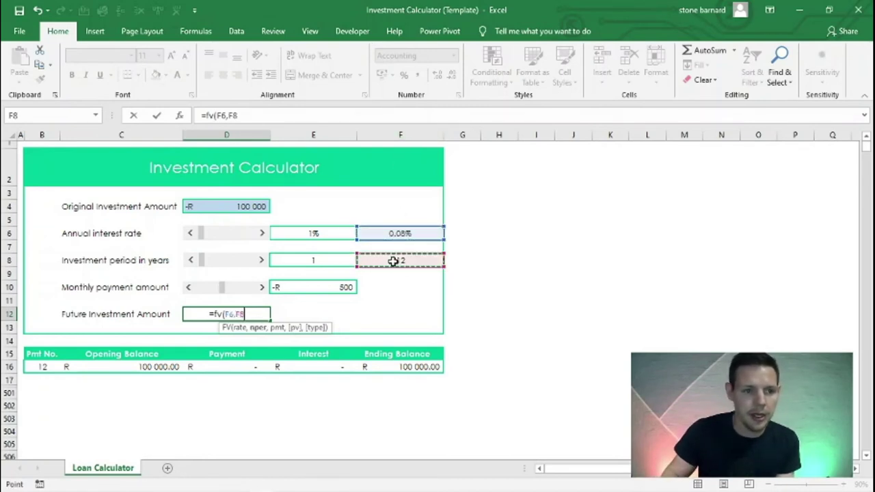
{"action": "type", "text": ","}
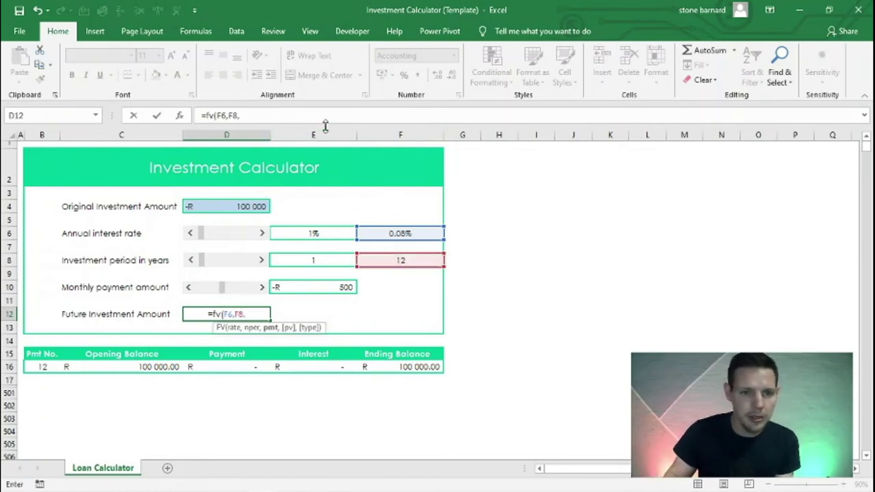
{"action": "left_click", "coordinate": [326, 287]}
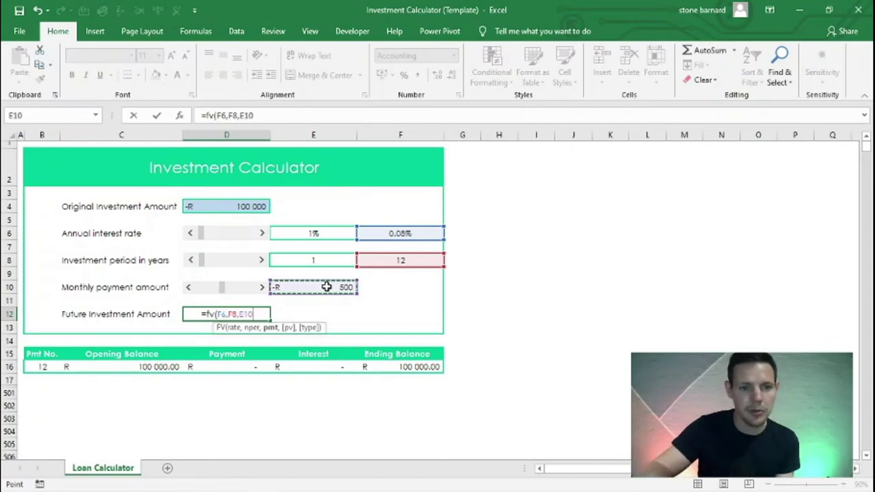
{"action": "type", "text": ","}
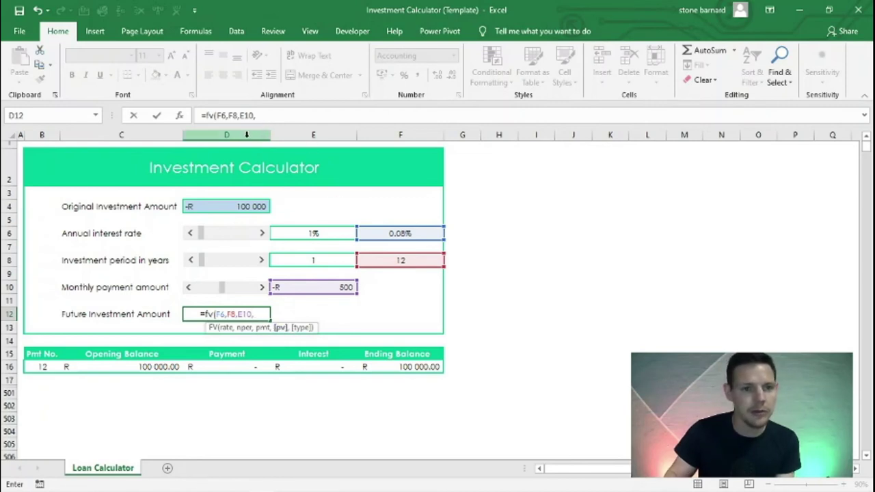
{"action": "left_click", "coordinate": [227, 206]}
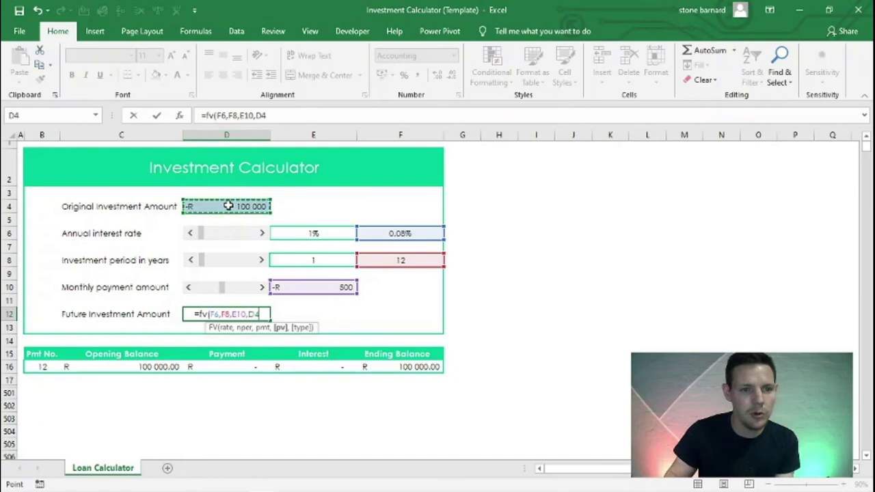
{"action": "type", "text": ":D,"}
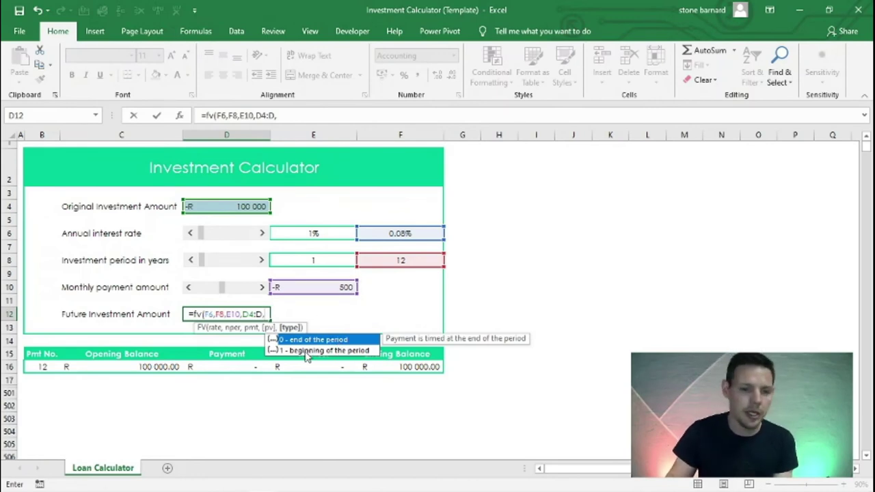
{"action": "double_click", "coordinate": [301, 345]}
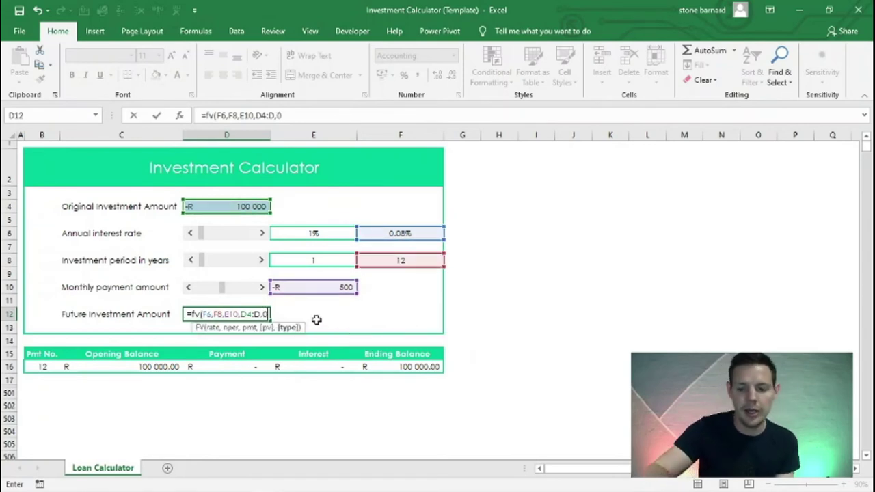
{"action": "type", "text": ")"}
{"action": "key", "text": "Return"}
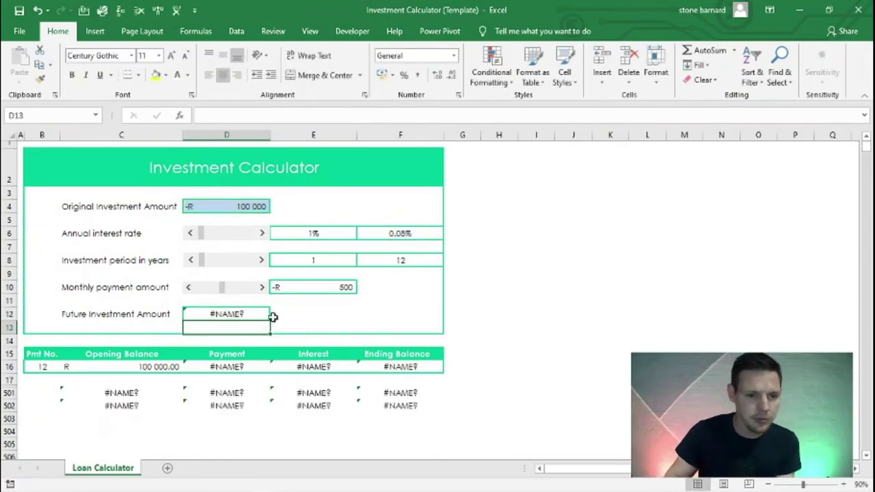
Correct D12 to =FV(F6,F8,E10,D4,0), removing the stray D, so it returns R 107 032
{"action": "left_click", "coordinate": [257, 315]}
{"action": "double_click", "coordinate": [257, 315]}
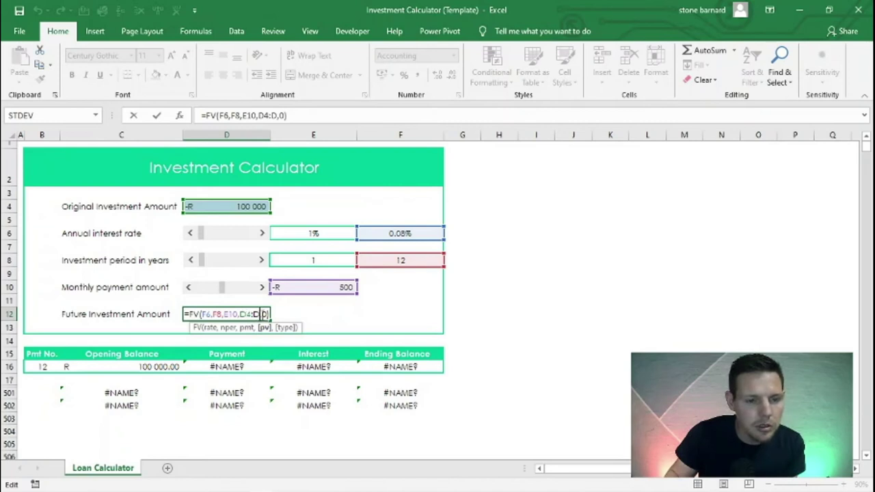
{"action": "key", "text": "Return"}
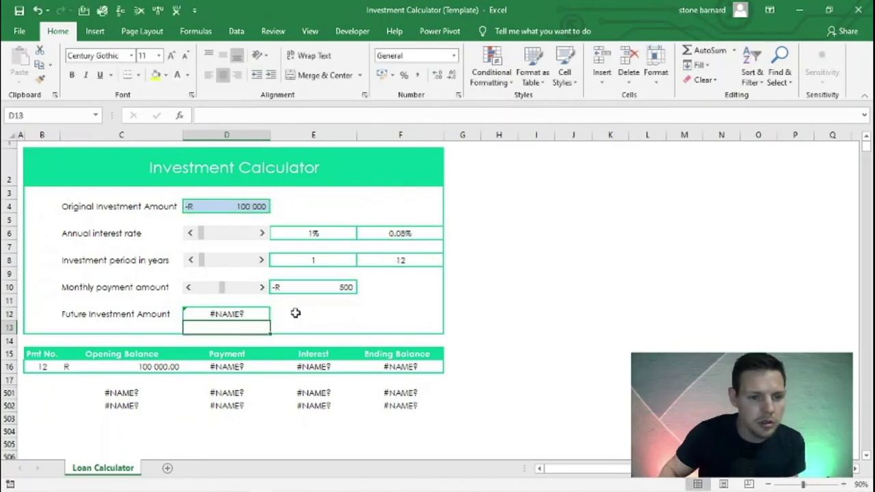
{"action": "double_click", "coordinate": [257, 310]}
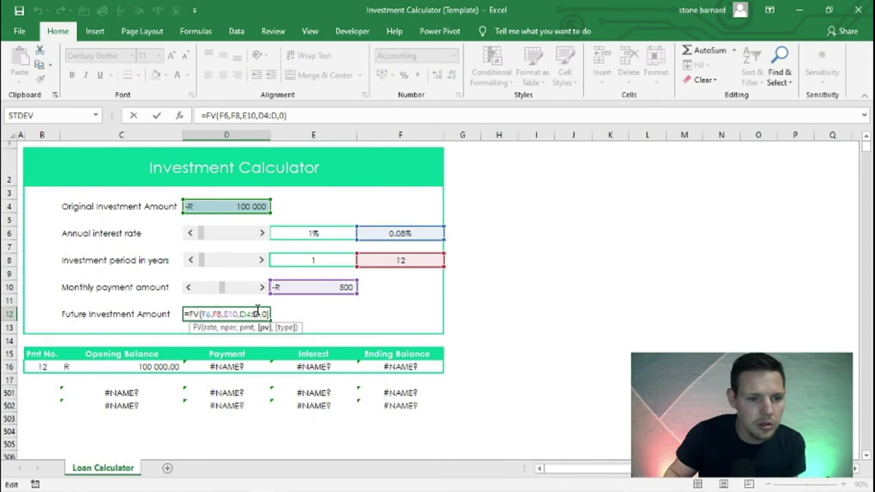
{"action": "left_click", "coordinate": [206, 314]}
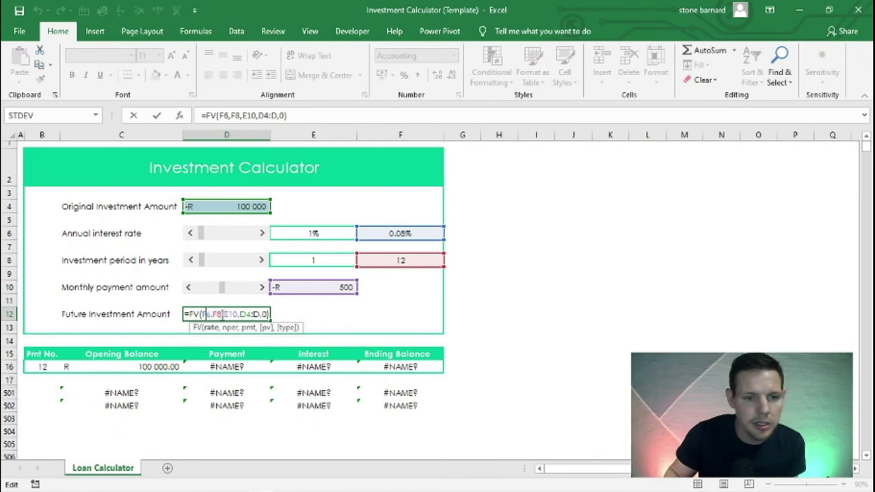
{"action": "left_click", "coordinate": [225, 313]}
{"action": "left_click", "coordinate": [229, 314]}
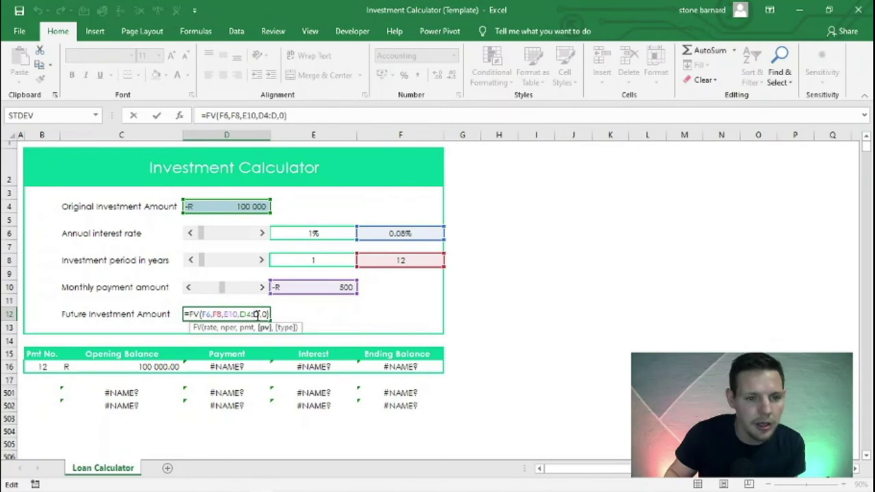
{"action": "key", "text": "BackSpace"}
{"action": "key", "text": "BackSpace"}
{"action": "type", "text": ","}
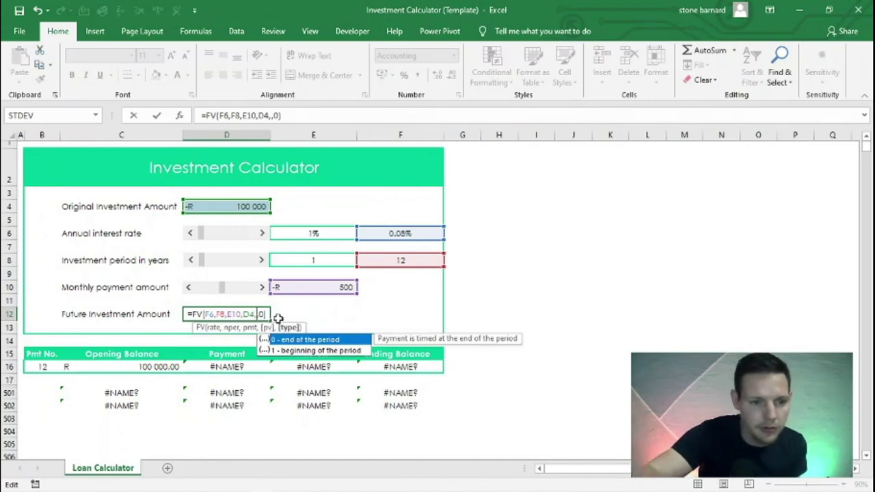
{"action": "key", "text": "BackSpace"}
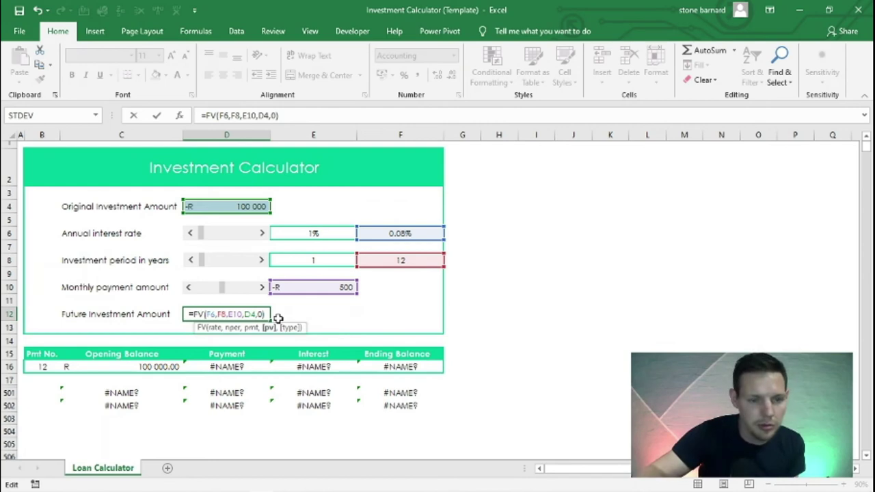
{"action": "key", "text": "Return"}
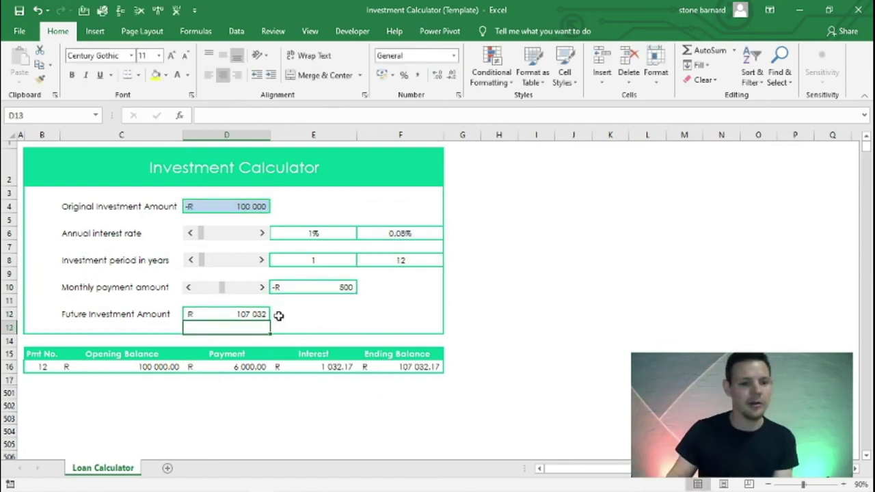
{"action": "left_click", "coordinate": [250, 311]}
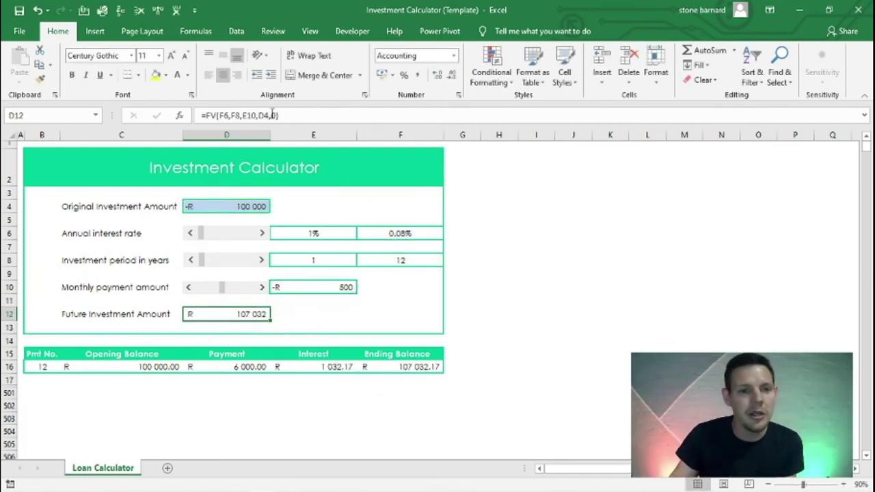
{"action": "left_click", "coordinate": [272, 114]}
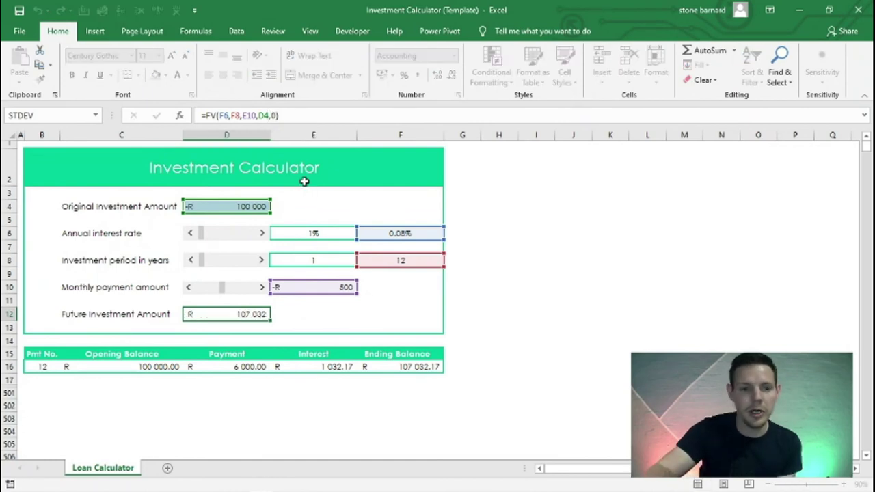
{"action": "key", "text": "Return"}
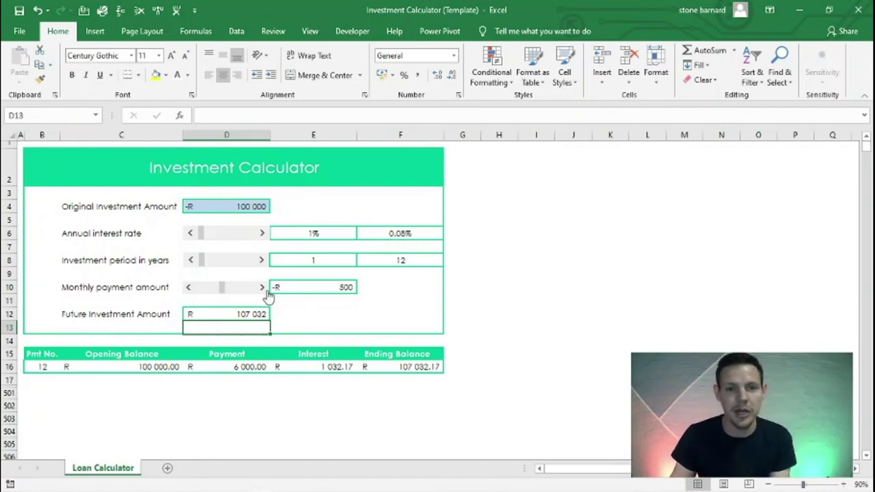
Raise the annual interest rate to 10% with its scroll bar
{"action": "left_click", "coordinate": [262, 234]}
{"action": "left_click", "coordinate": [262, 234]}
{"action": "left_click", "coordinate": [262, 233]}
{"action": "left_click", "coordinate": [262, 234]}
{"action": "left_click", "coordinate": [262, 234]}
{"action": "left_click", "coordinate": [262, 234]}
{"action": "left_click", "coordinate": [262, 234]}
{"action": "left_click", "coordinate": [263, 234]}
{"action": "left_click", "coordinate": [262, 234]}
{"action": "left_click", "coordinate": [292, 233]}
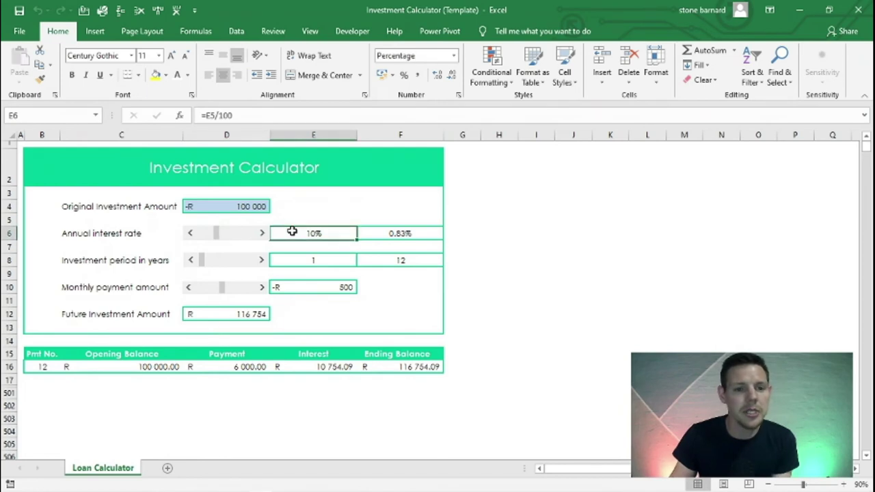
Set the investment period to 5 years with its scroll bar
{"action": "left_click", "coordinate": [262, 260]}
{"action": "left_click", "coordinate": [262, 261]}
{"action": "left_click", "coordinate": [262, 261]}
{"action": "left_click", "coordinate": [262, 261]}
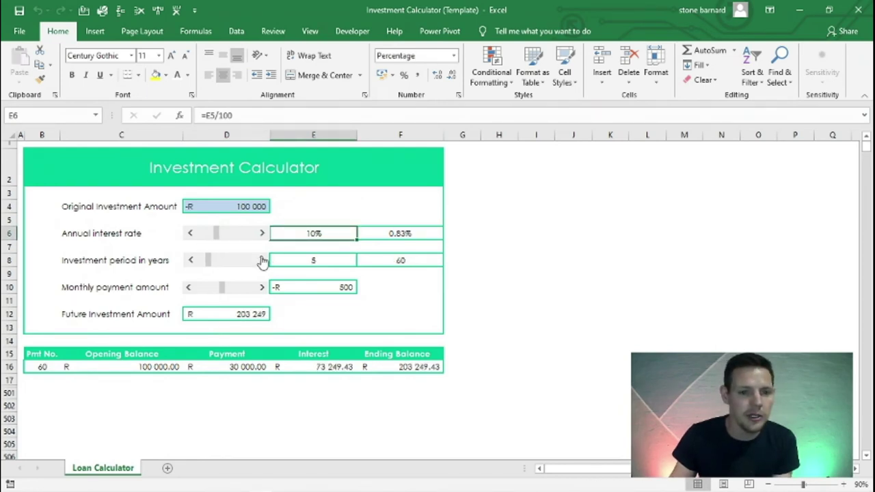
{"action": "left_click", "coordinate": [263, 260]}
{"action": "left_click", "coordinate": [190, 260]}
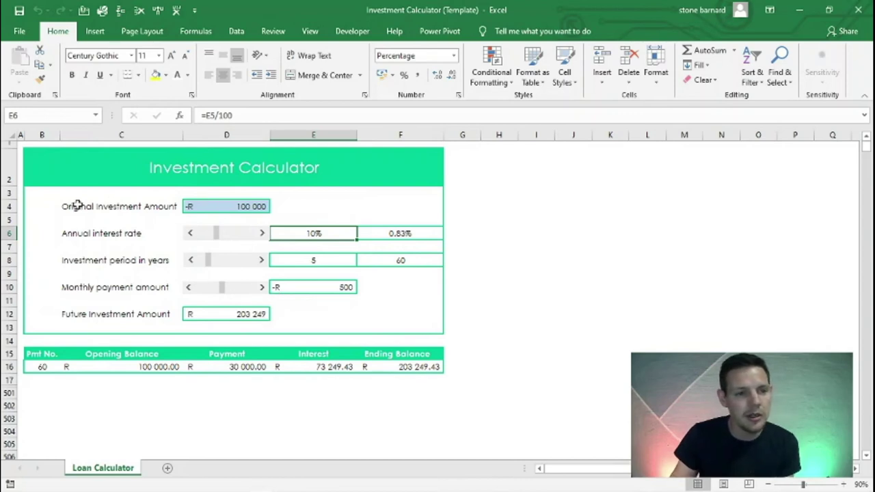
Review D4, E6, E8, E10 and F8, now giving a future amount of R 203 249
{"action": "left_click", "coordinate": [223, 209]}
{"action": "left_click", "coordinate": [294, 233]}
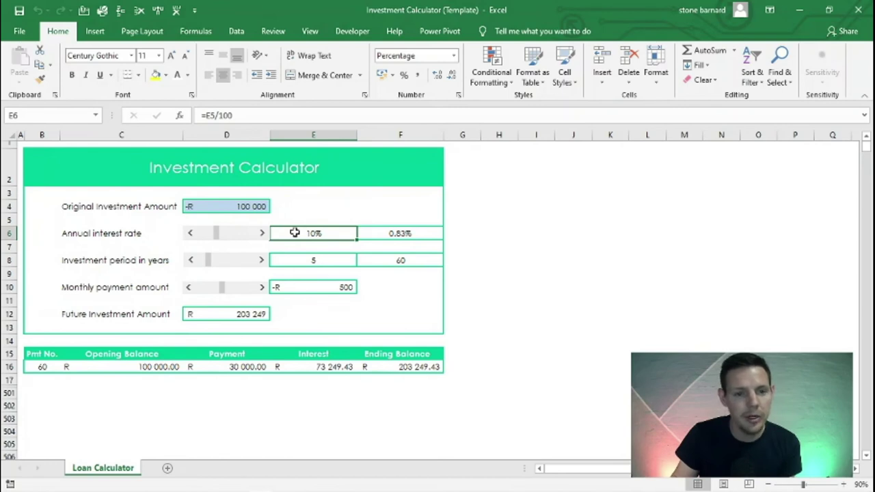
{"action": "left_click", "coordinate": [303, 260]}
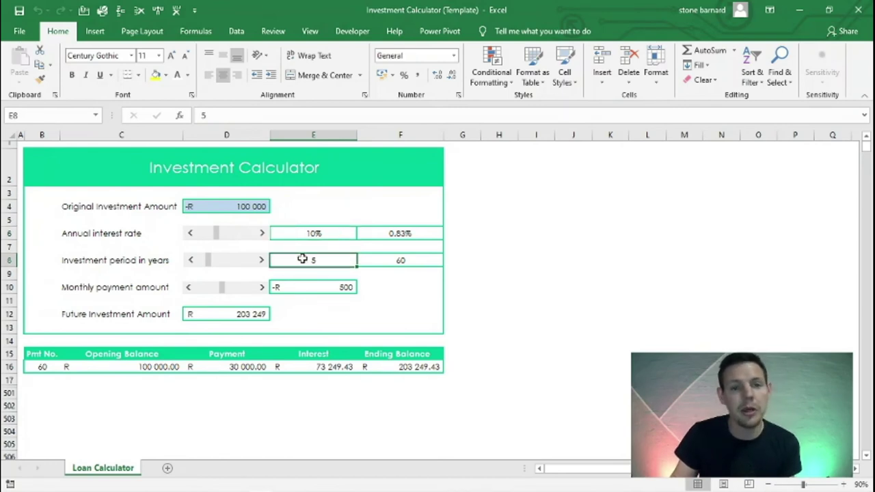
{"action": "left_click", "coordinate": [307, 285]}
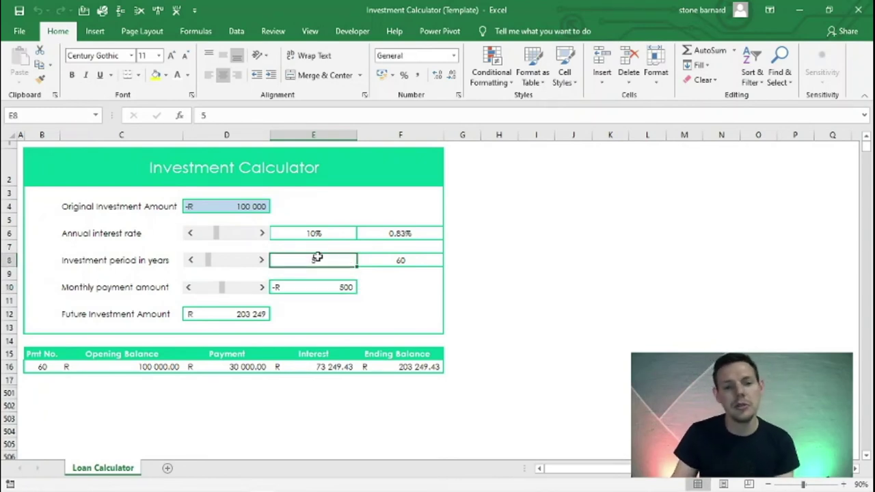
{"action": "left_click", "coordinate": [367, 259]}
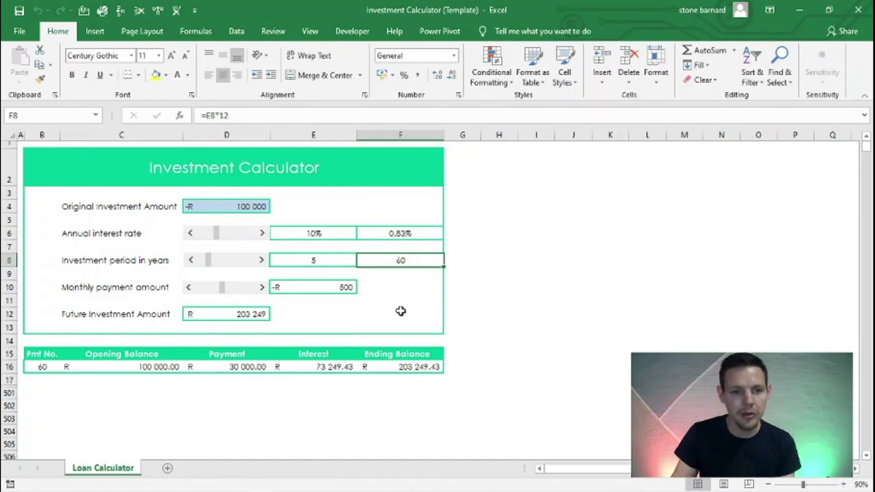
Select the summary's Opening Balance through Ending Balance headings and values (C15:F16)
{"action": "left_click", "coordinate": [199, 311]}
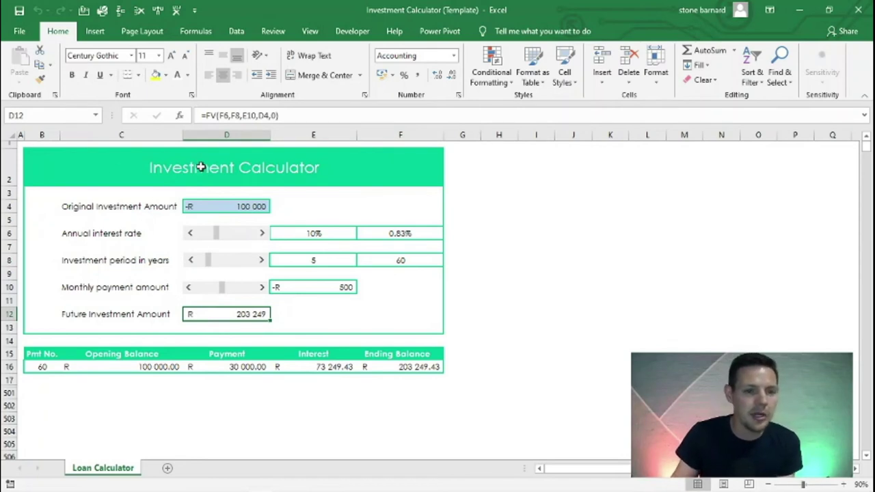
{"action": "left_click", "coordinate": [506, 191]}
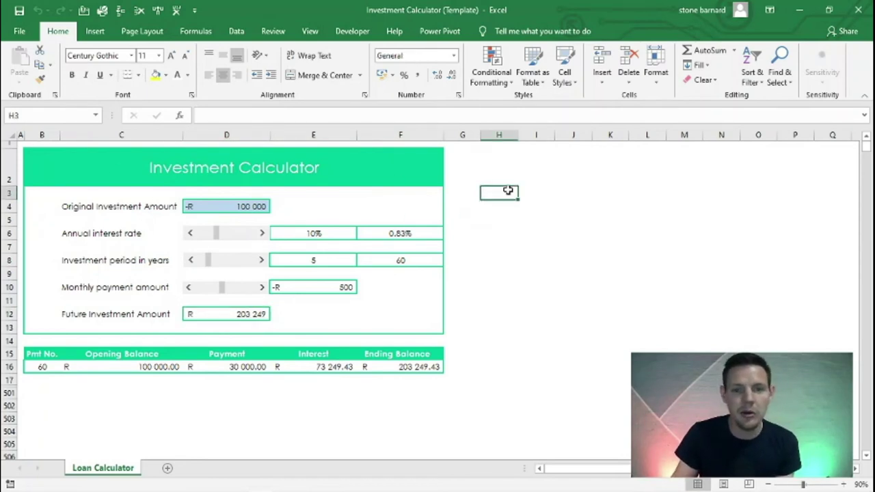
{"action": "left_click", "coordinate": [495, 154]}
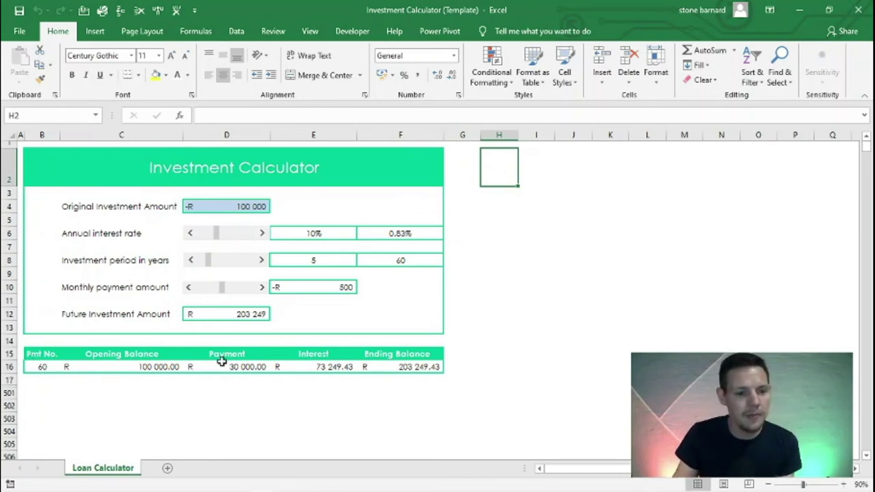
{"action": "left_click", "coordinate": [28, 353]}
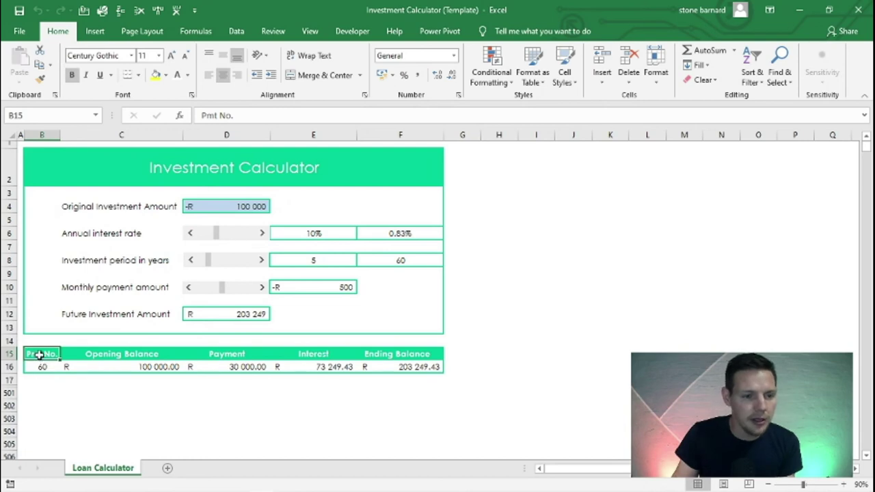
{"action": "left_click", "coordinate": [102, 354]}
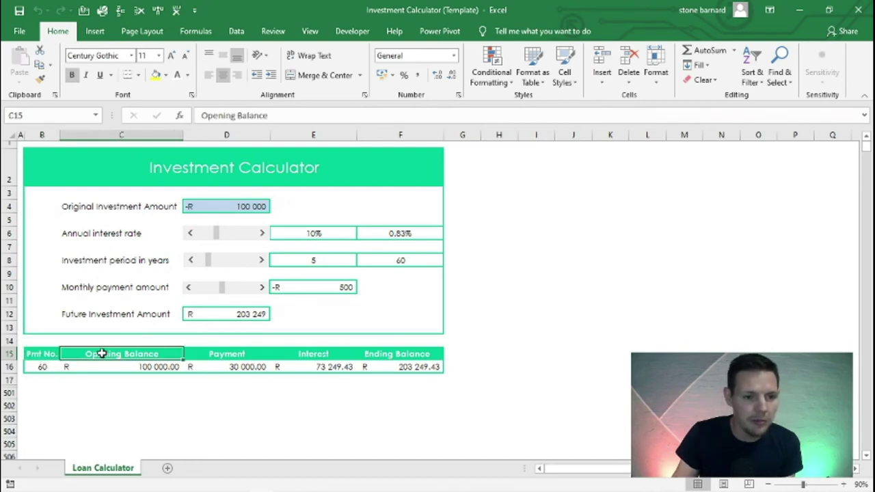
{"action": "mouse_move", "coordinate": [110, 353]}
{"action": "left_mouse_down"}
{"action": "mouse_move", "coordinate": [408, 353]}
{"action": "mouse_move", "coordinate": [408, 367]}
{"action": "left_mouse_up"}
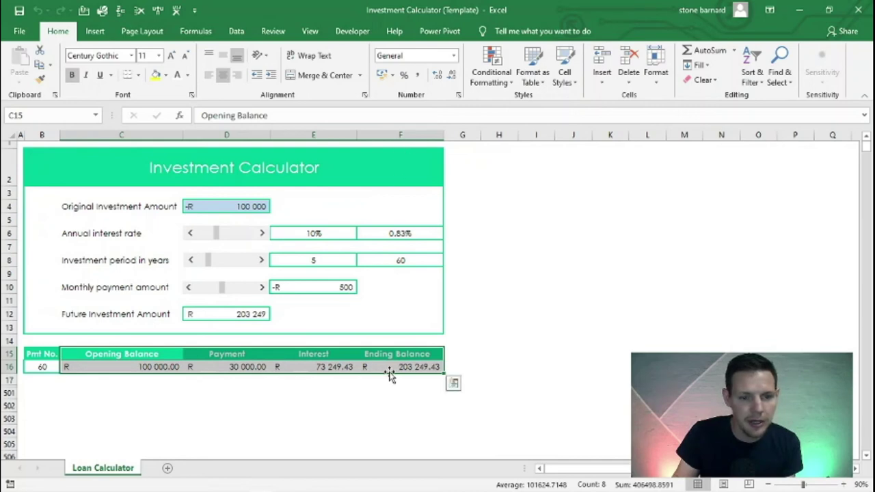
{"action": "left_click", "coordinate": [94, 32]}
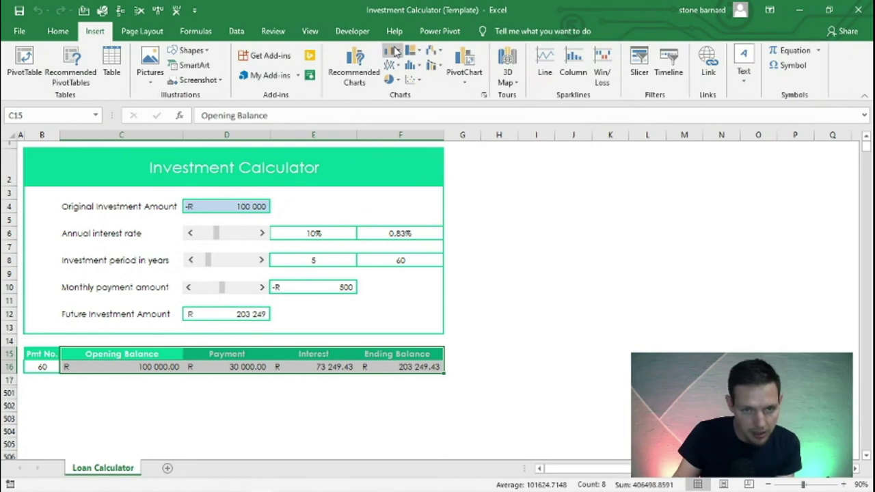
Insert a waterfall chart of the summary and move it to the right of the calculator
{"action": "left_click", "coordinate": [435, 54]}
{"action": "left_click", "coordinate": [443, 91]}
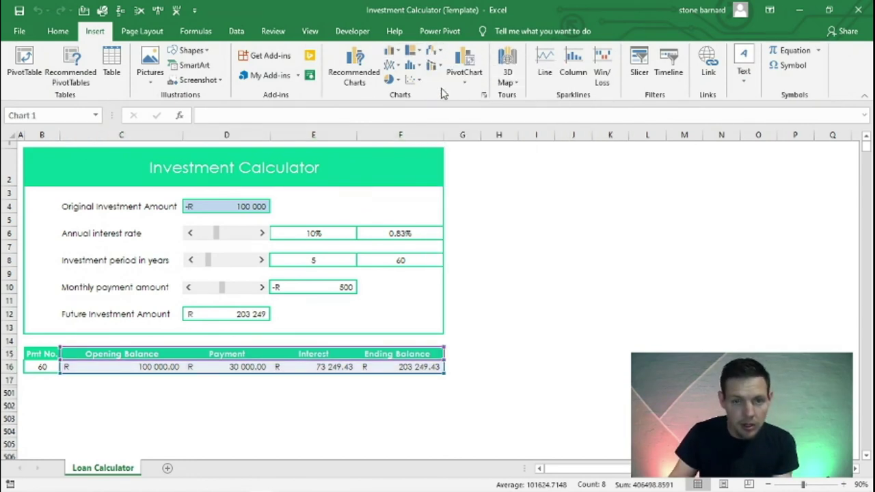
{"action": "mouse_move", "coordinate": [472, 220]}
{"action": "left_mouse_down"}
{"action": "mouse_move", "coordinate": [632, 168]}
{"action": "mouse_move", "coordinate": [572, 160]}
{"action": "left_mouse_up"}
Title the chart 'Investment' and bring up its Format Chart Area options
{"action": "left_click", "coordinate": [593, 160]}
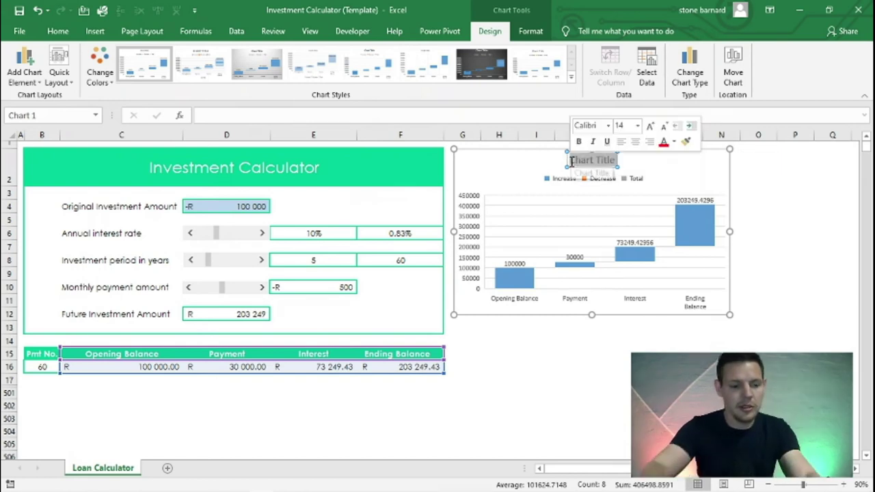
{"action": "type", "text": "Investment"}
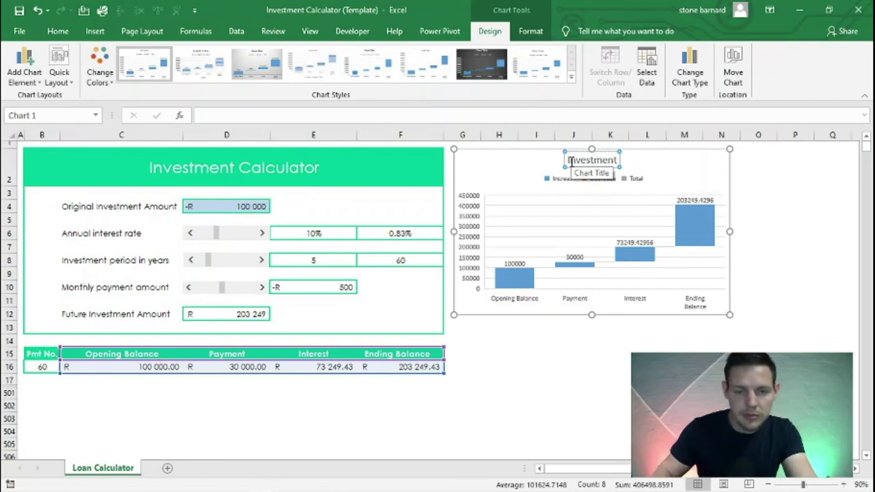
{"action": "left_click", "coordinate": [637, 330]}
{"action": "double_click", "coordinate": [675, 162]}
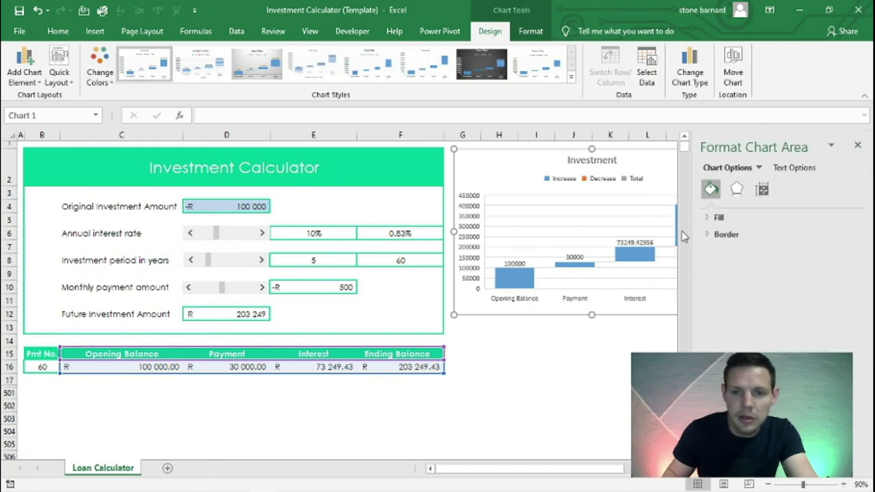
Set the Ending Balance bar as a total in the waterfall chart
{"action": "left_click_drag", "start_coordinate": [453, 469], "coordinate": [488, 471]}
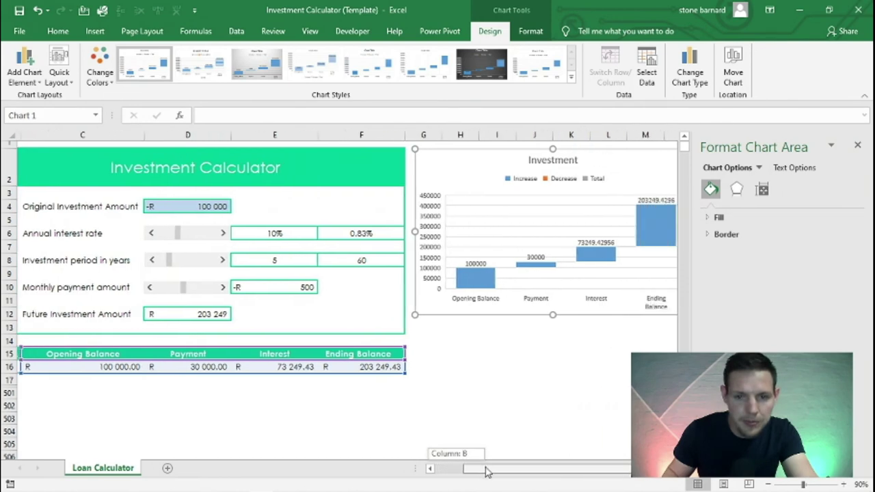
{"action": "left_click", "coordinate": [652, 217]}
{"action": "left_click", "coordinate": [651, 218]}
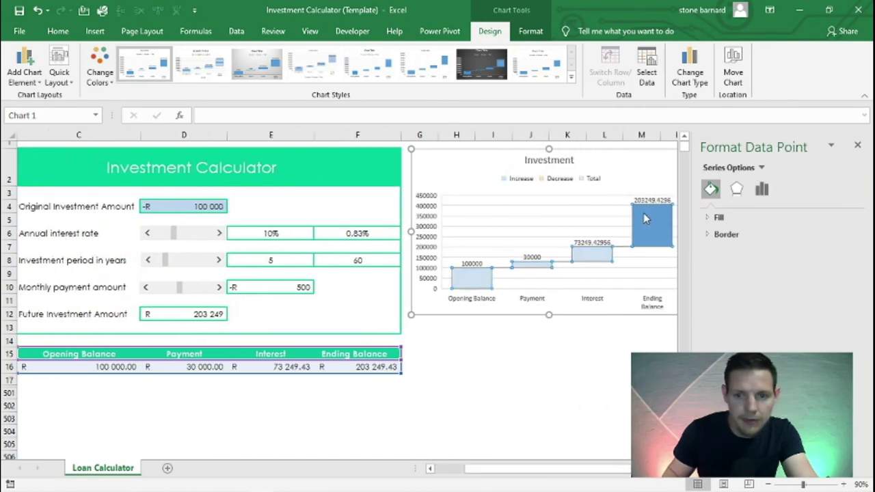
{"action": "left_click", "coordinate": [762, 189]}
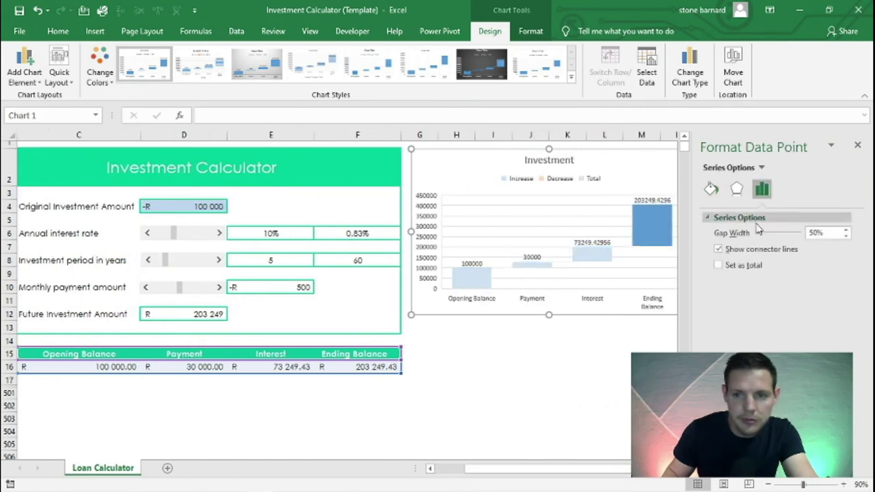
{"action": "left_click", "coordinate": [718, 265]}
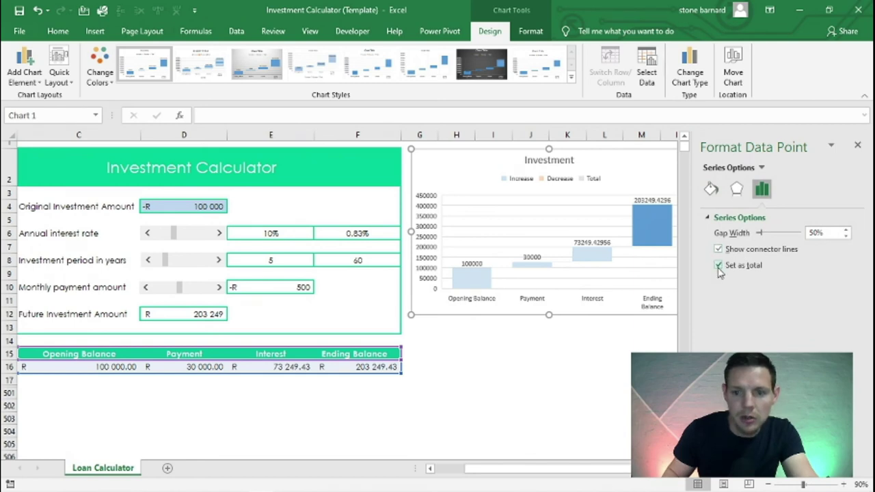
Set the Opening Balance bar as a total as well
{"action": "left_click", "coordinate": [472, 274]}
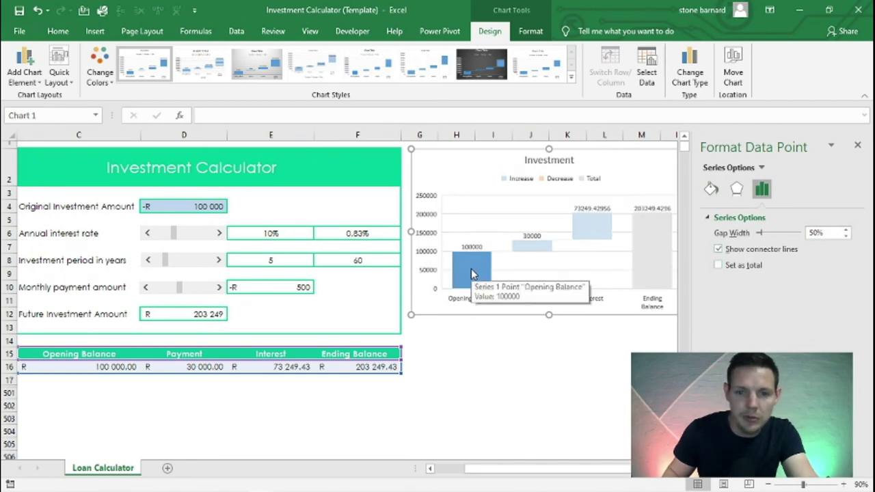
{"action": "left_click", "coordinate": [472, 273]}
{"action": "left_click", "coordinate": [474, 272]}
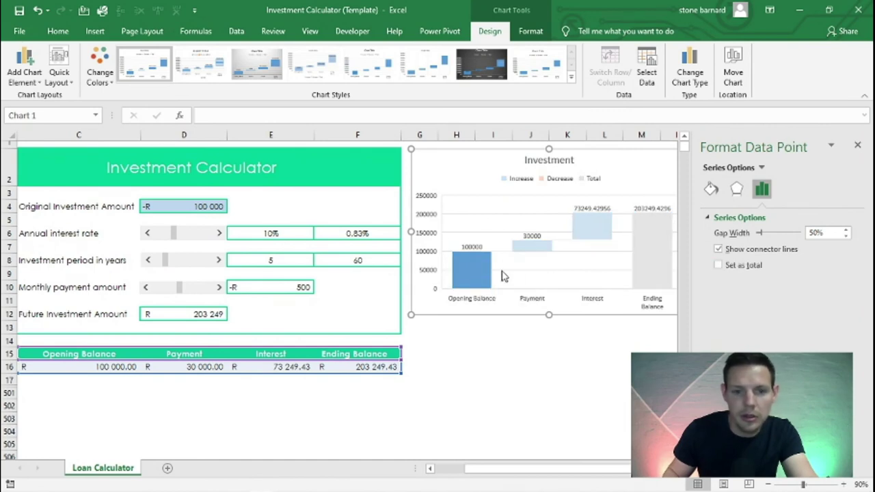
{"action": "left_click", "coordinate": [718, 265]}
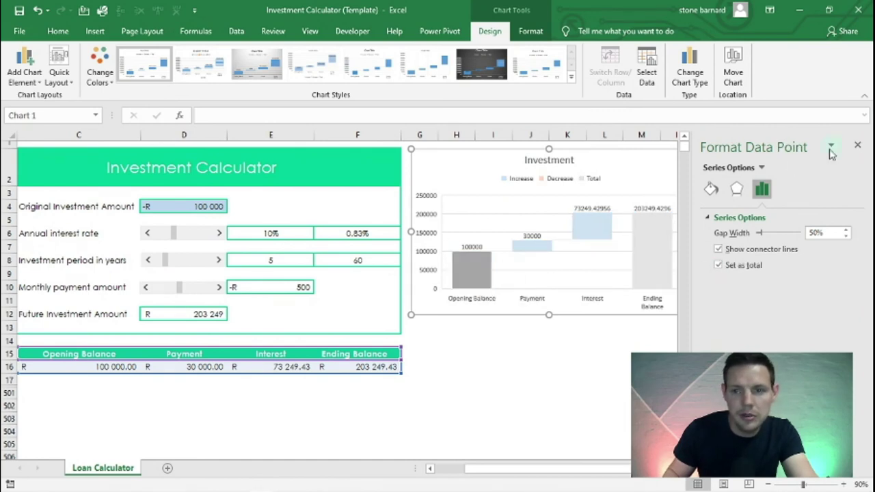
{"action": "left_click", "coordinate": [587, 209]}
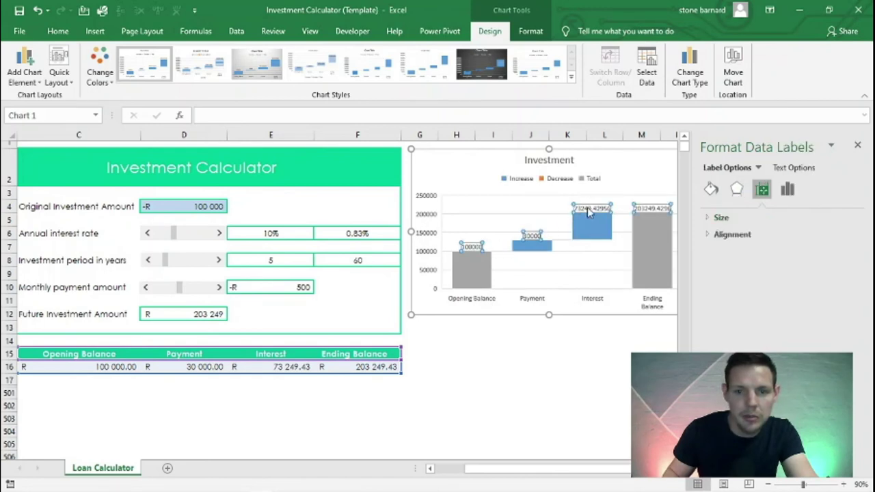
Give the data labels the Number format so they read 100 000, 30 000, 73 249, 203 249
{"action": "left_click", "coordinate": [788, 191]}
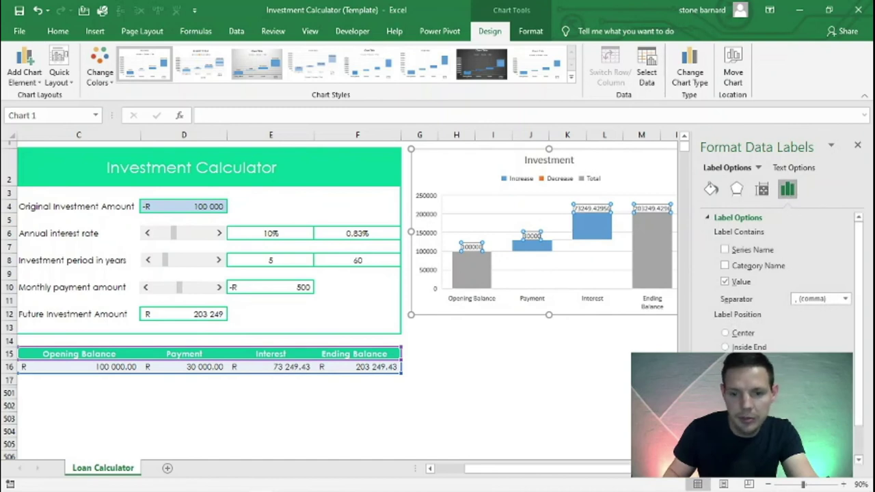
{"action": "left_click", "coordinate": [816, 359]}
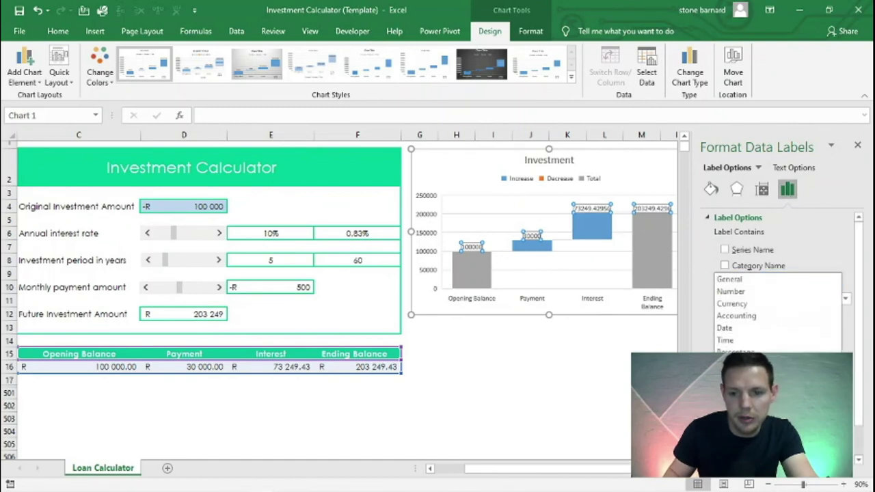
{"action": "left_click", "coordinate": [733, 290]}
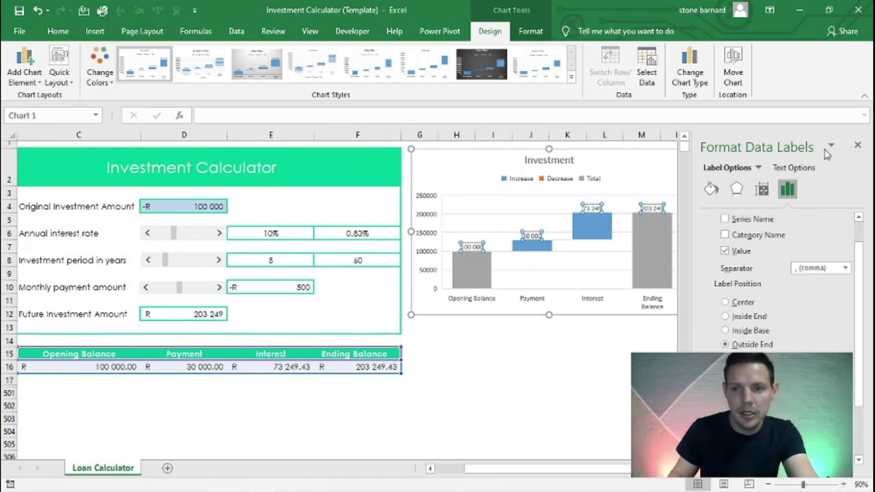
{"action": "left_click", "coordinate": [857, 145]}
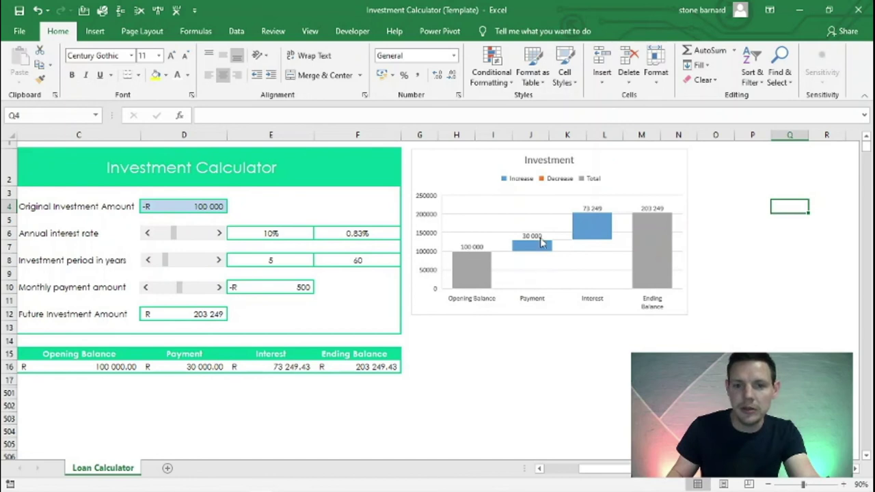
{"action": "mouse_move", "coordinate": [652, 233]}
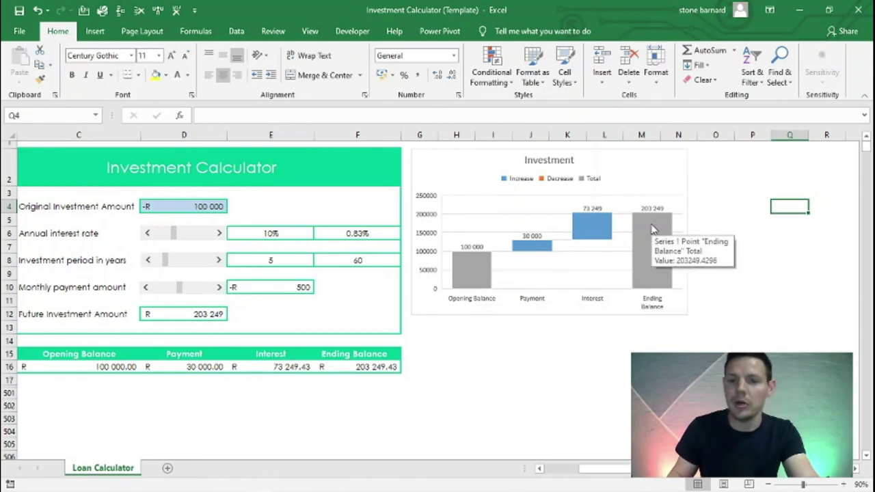
Insert a 2-D pie chart of summary table C15:F16 and place it beneath the waterfall chart
{"action": "left_click", "coordinate": [431, 339]}
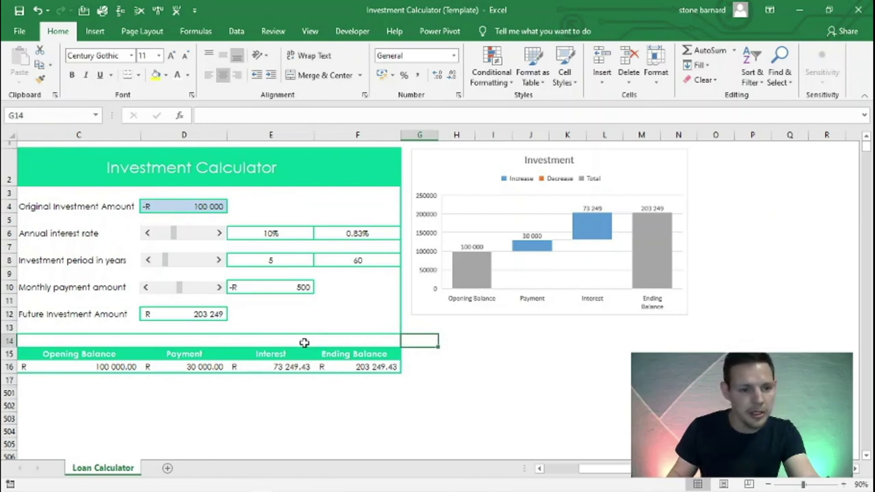
{"action": "left_click", "coordinate": [77, 353]}
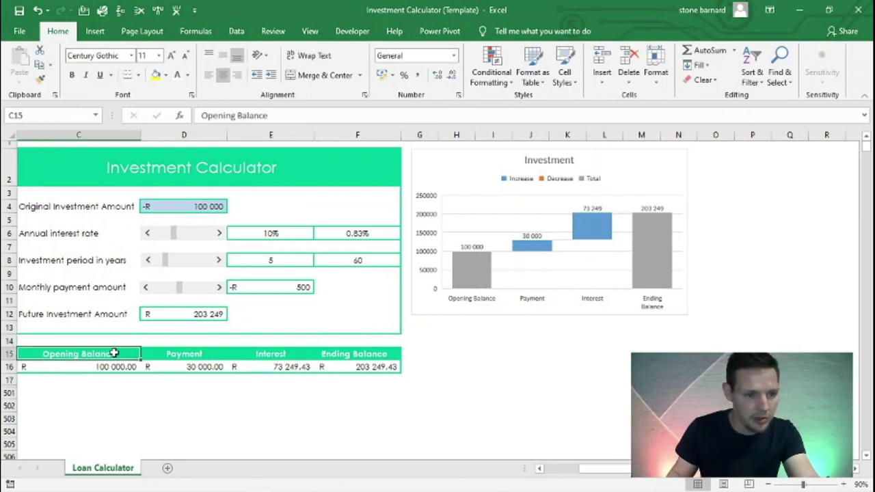
{"action": "left_click_drag", "start_coordinate": [114, 352], "coordinate": [350, 368]}
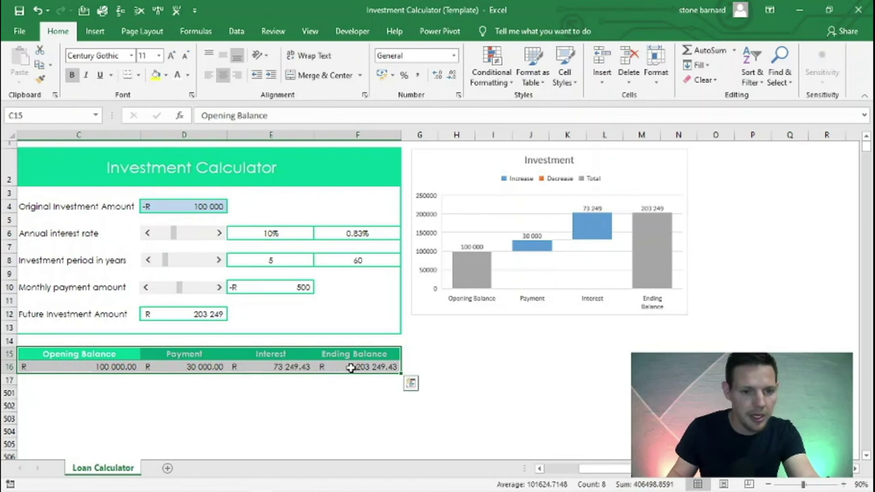
{"action": "left_click", "coordinate": [93, 32]}
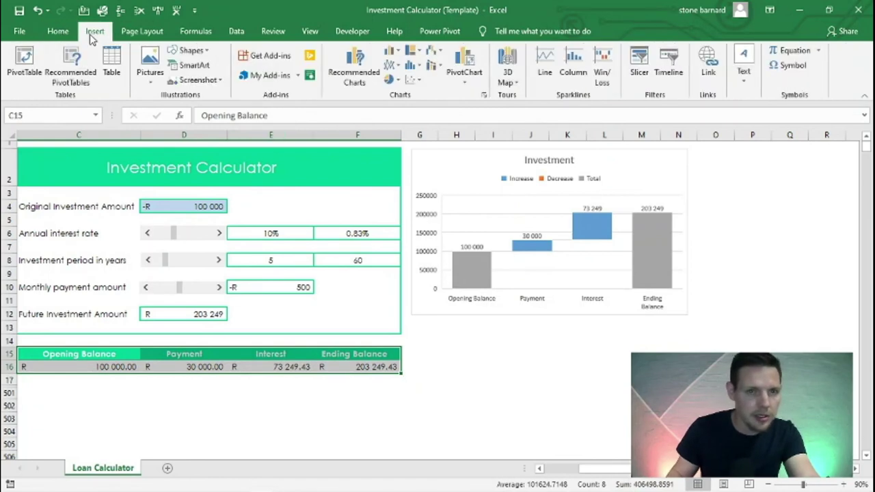
{"action": "left_click", "coordinate": [394, 80]}
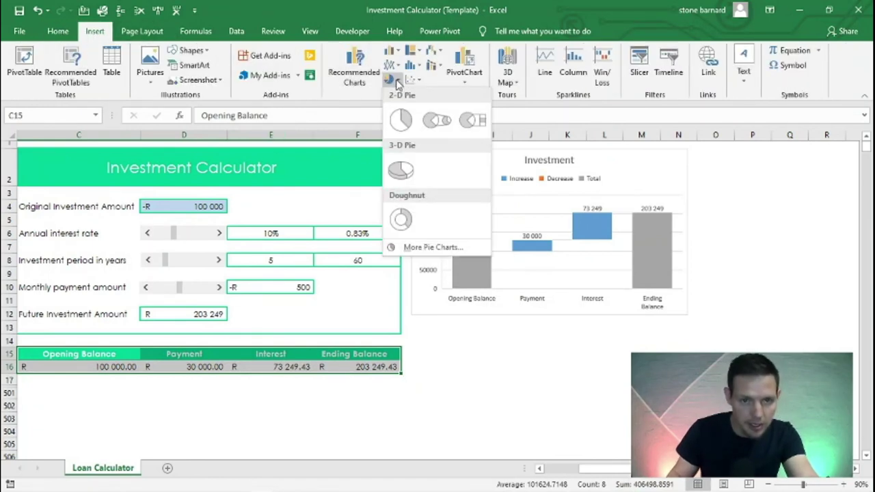
{"action": "left_click", "coordinate": [401, 121]}
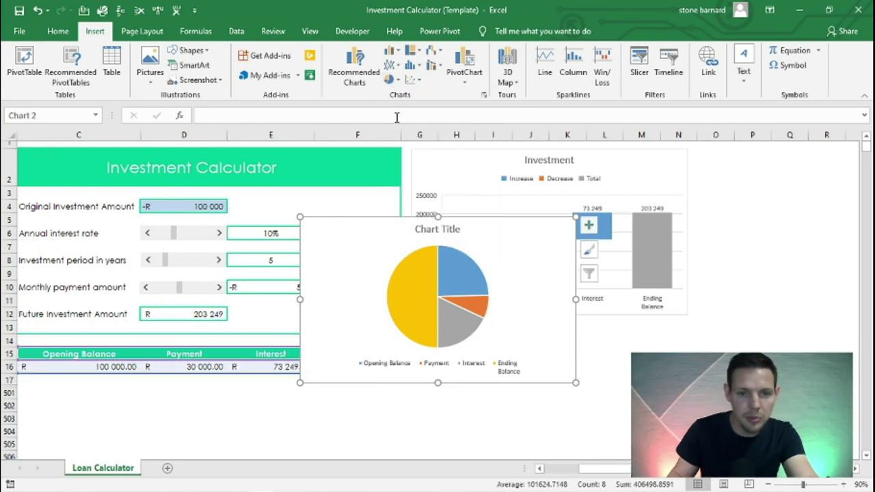
{"action": "mouse_move", "coordinate": [365, 227]}
{"action": "left_mouse_down"}
{"action": "mouse_move", "coordinate": [521, 312]}
{"action": "mouse_move", "coordinate": [478, 330]}
{"action": "left_mouse_up"}
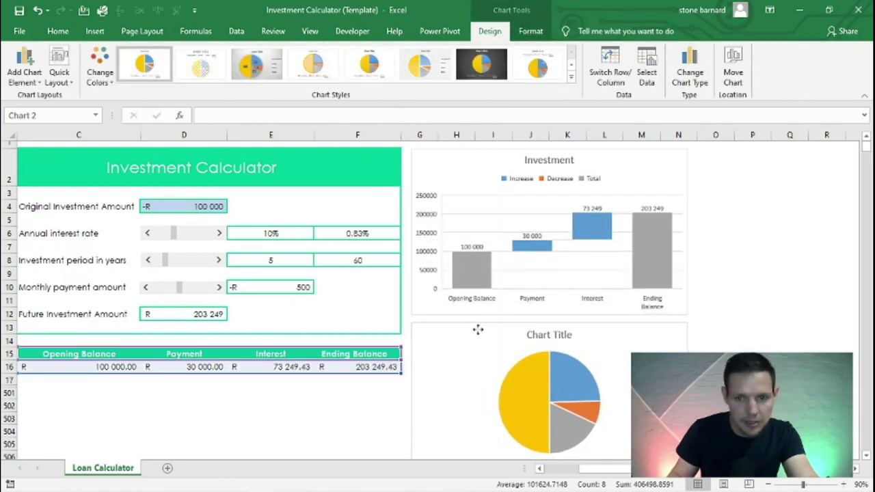
Link the pie chart title to cell $B$2 so it shows 'Investment Calculator'
{"action": "left_click", "coordinate": [544, 335]}
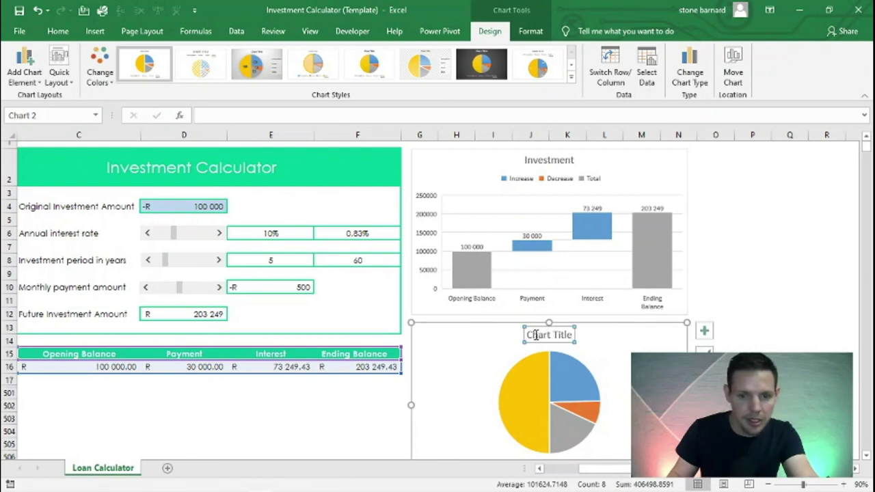
{"action": "type", "text": "="}
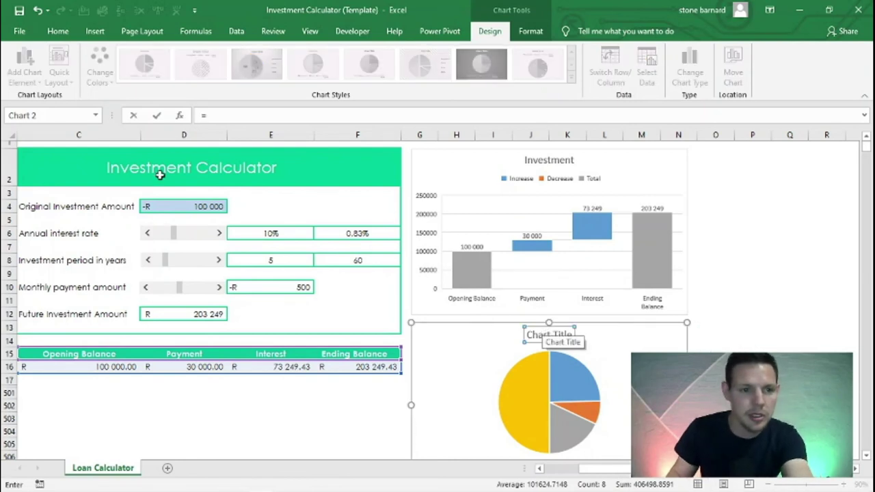
{"action": "left_click", "coordinate": [160, 175]}
{"action": "left_click_drag", "start_coordinate": [313, 115], "coordinate": [296, 115]}
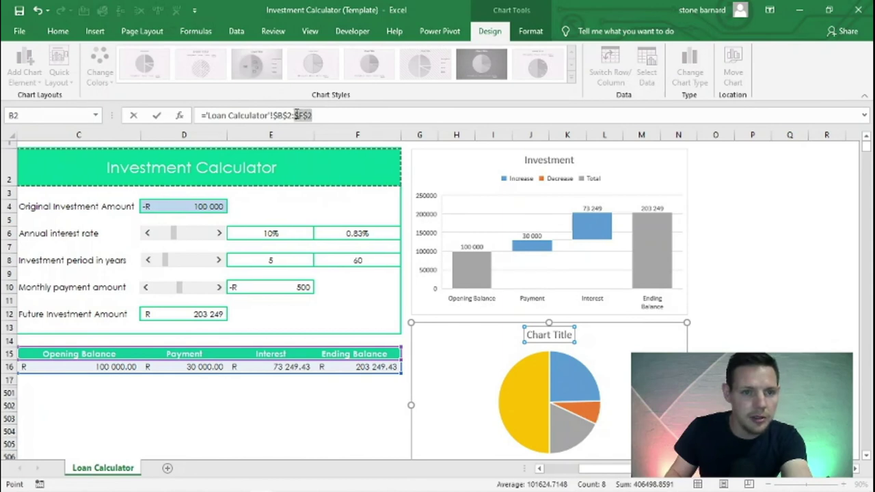
{"action": "key", "text": "BackSpace"}
{"action": "key", "text": "Return"}
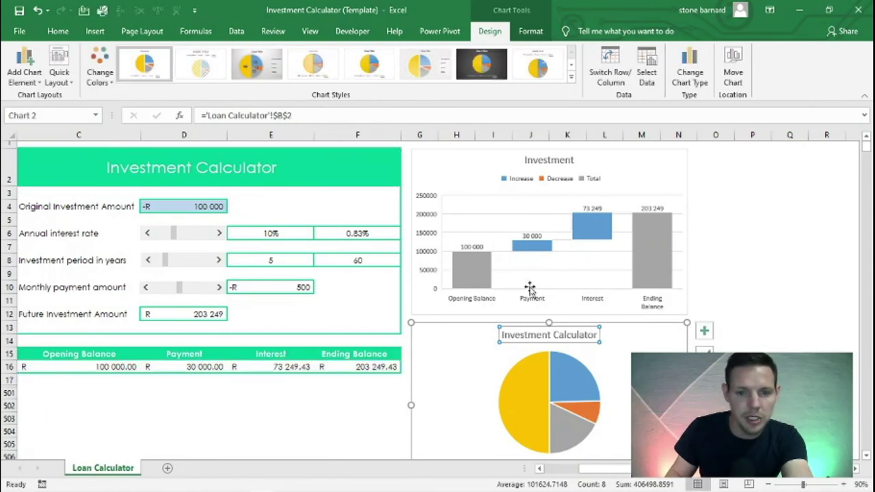
{"action": "left_click", "coordinate": [758, 287]}
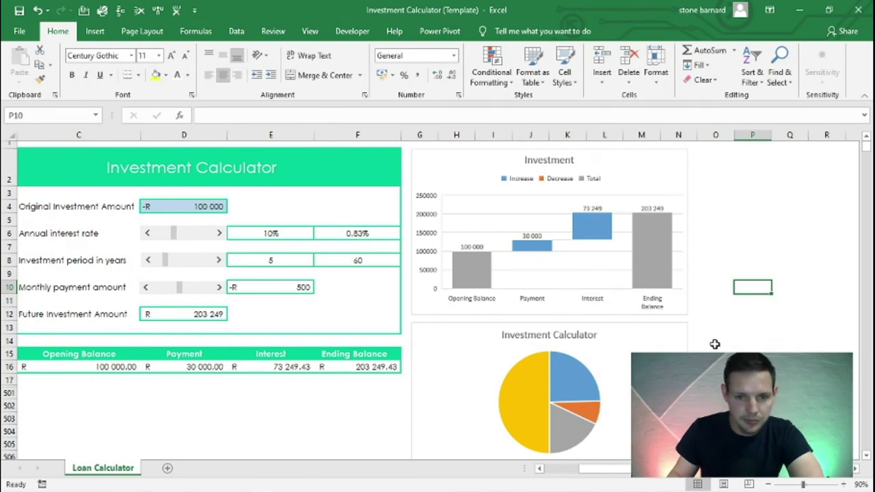
{"action": "scroll", "coordinate": [714, 344], "scroll_direction": "down", "scroll_amount": 1}
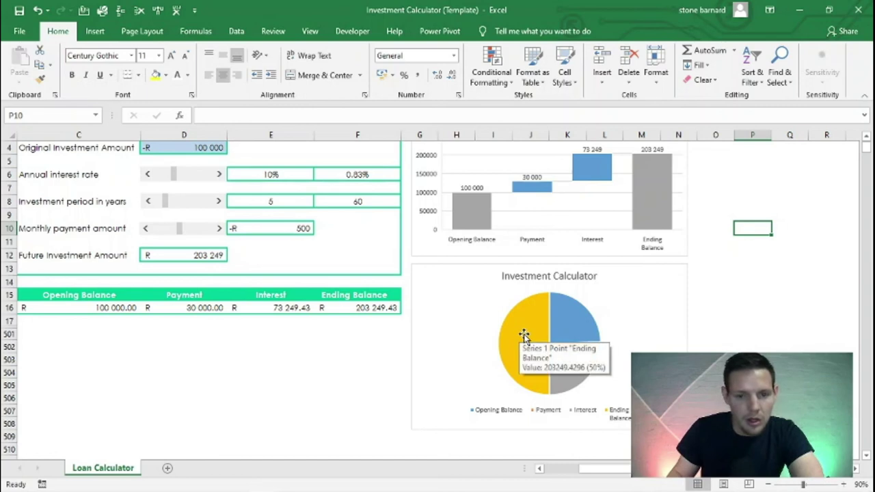
Shrink the pie chart's data range to leave out the Ending Balance column
{"action": "left_click", "coordinate": [470, 274]}
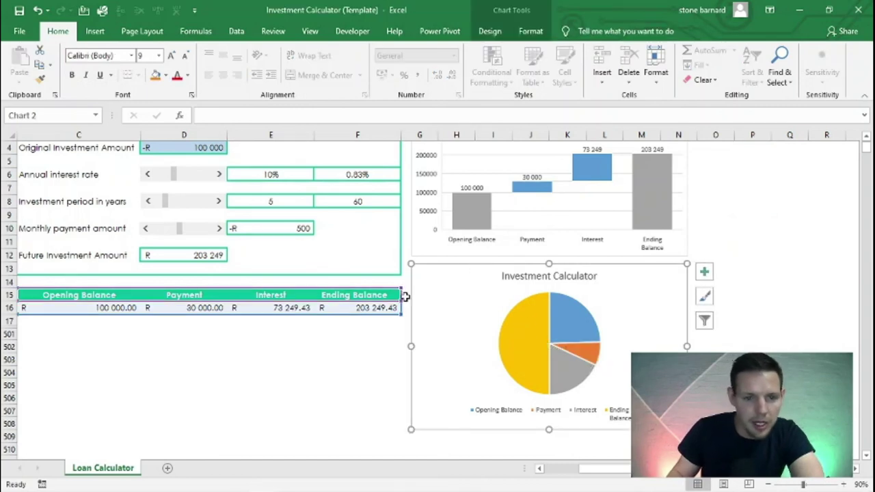
{"action": "left_click_drag", "start_coordinate": [401, 289], "coordinate": [328, 295]}
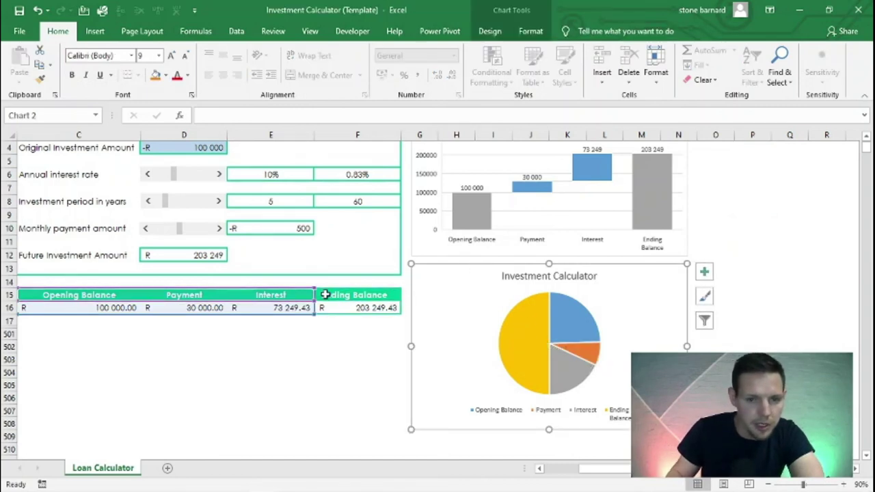
{"action": "left_click", "coordinate": [747, 229]}
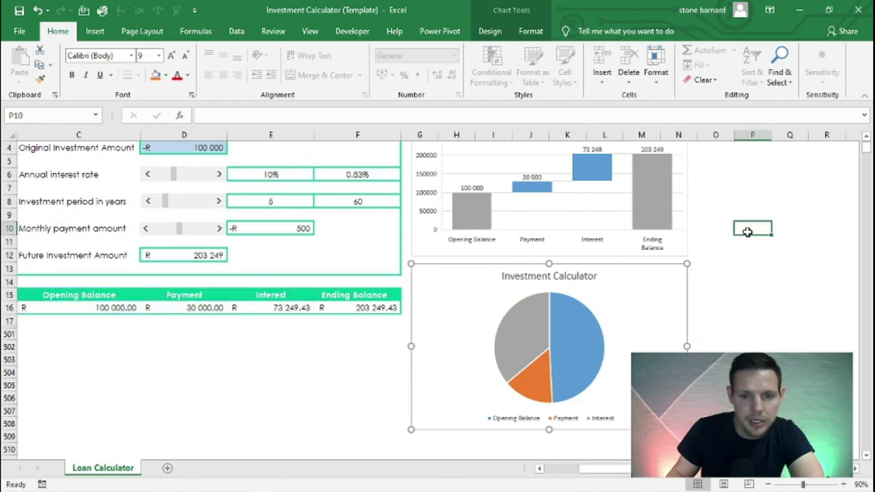
Explode the Interest, Payment and Opening Balance slices apart from the pie
{"action": "left_click", "coordinate": [521, 357]}
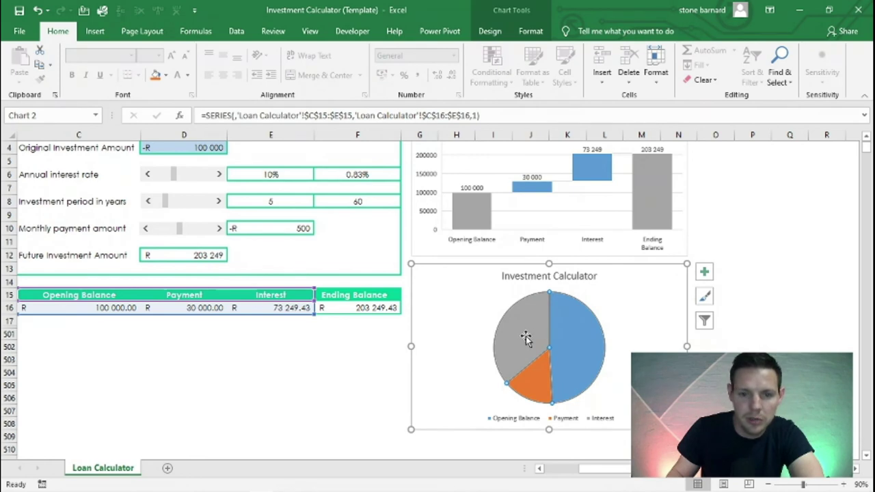
{"action": "left_click_drag", "start_coordinate": [524, 334], "coordinate": [518, 337]}
{"action": "mouse_move", "coordinate": [539, 381]}
{"action": "left_mouse_down"}
{"action": "mouse_move", "coordinate": [530, 388]}
{"action": "mouse_move", "coordinate": [568, 371]}
{"action": "left_mouse_up"}
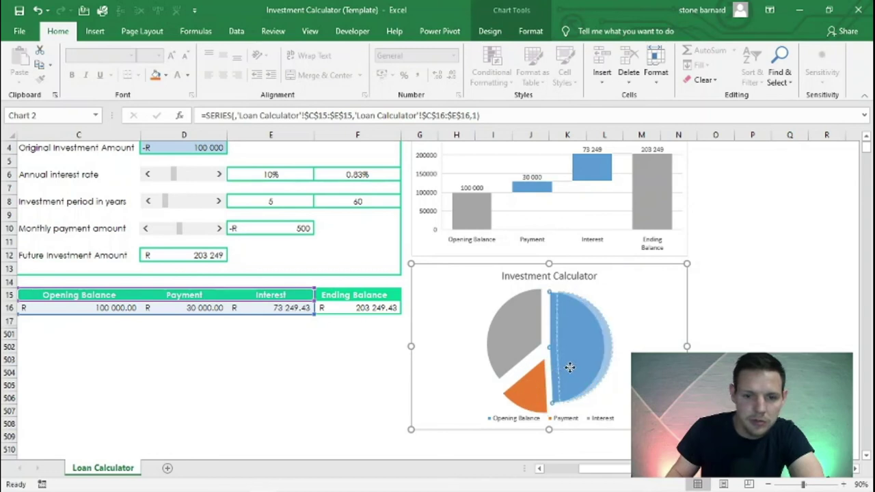
{"action": "left_click", "coordinate": [752, 359]}
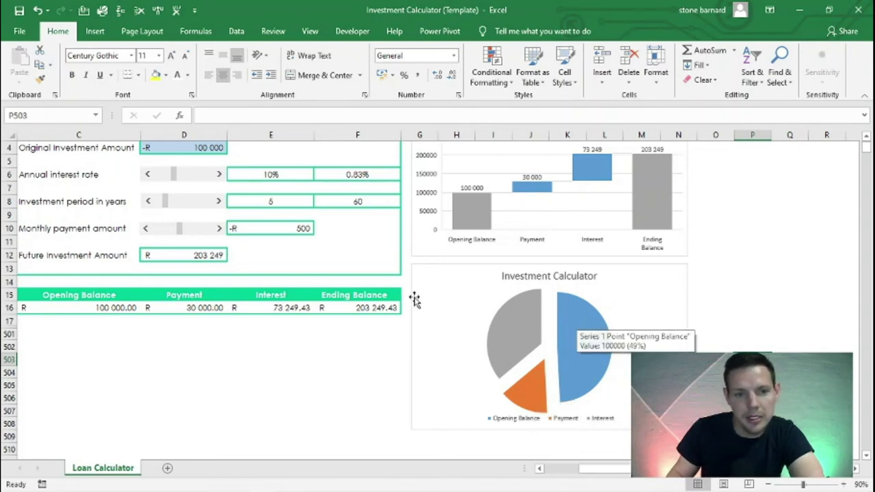
Step the interest-rate scroll bar up from 10% to 21% annual interest
{"action": "left_click", "coordinate": [265, 174]}
{"action": "left_click", "coordinate": [219, 174]}
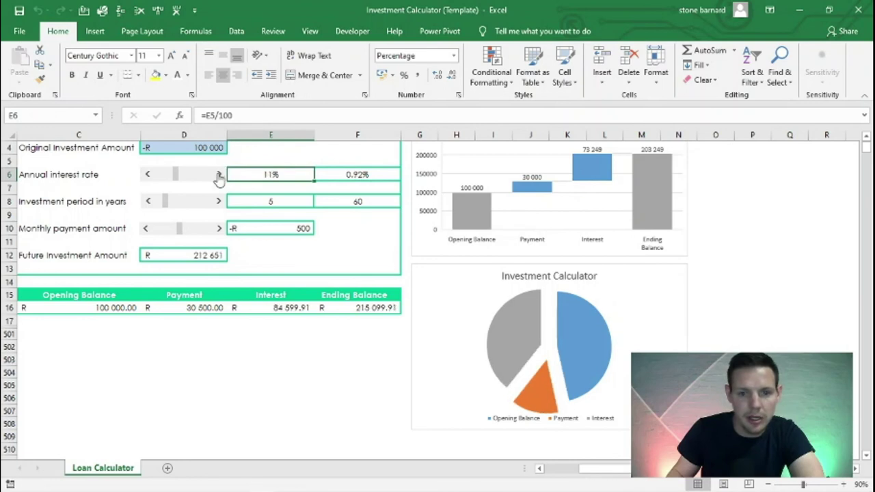
{"action": "left_click", "coordinate": [219, 174]}
{"action": "left_click", "coordinate": [219, 174]}
{"action": "left_click", "coordinate": [218, 174]}
{"action": "scroll", "coordinate": [226, 205], "scroll_direction": "up", "scroll_amount": 1}
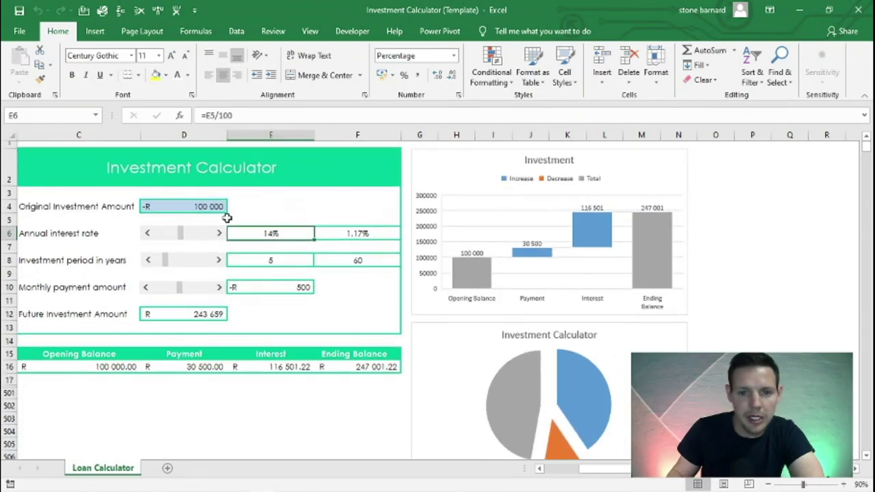
{"action": "left_click", "coordinate": [219, 235]}
{"action": "left_click", "coordinate": [218, 236]}
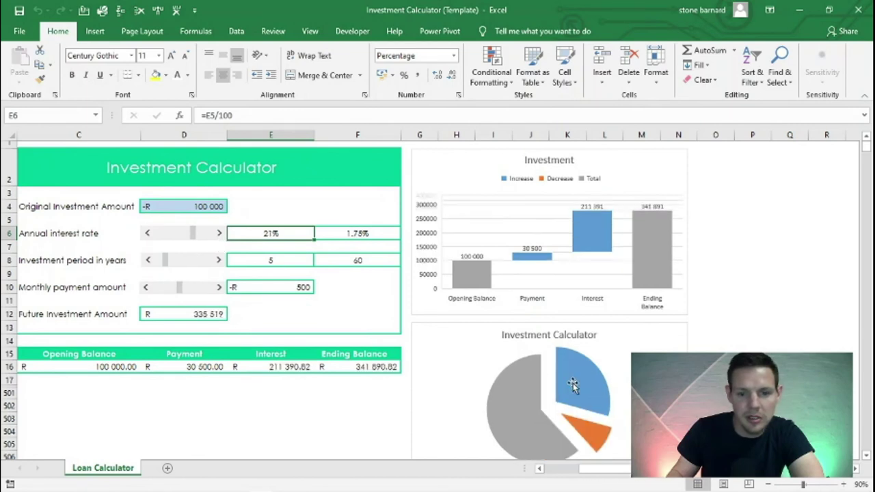
{"action": "left_click", "coordinate": [716, 380]}
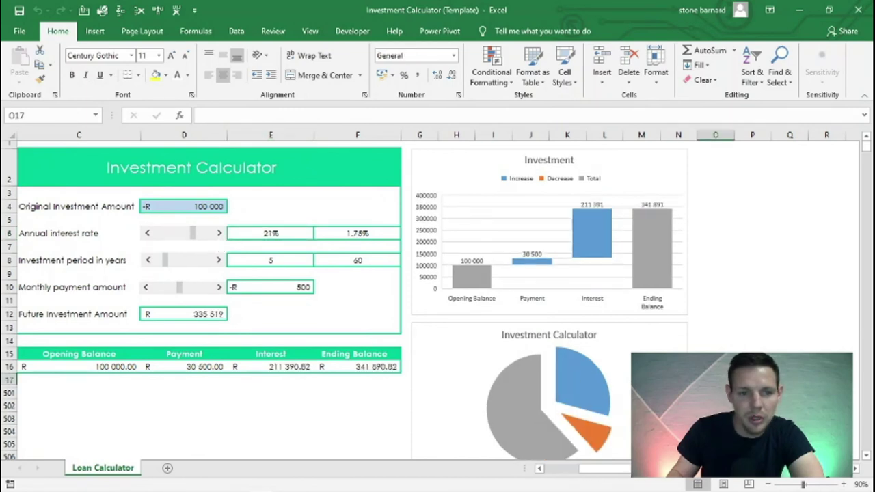
{"action": "scroll", "coordinate": [258, 200], "scroll_direction": "down", "scroll_amount": 1}
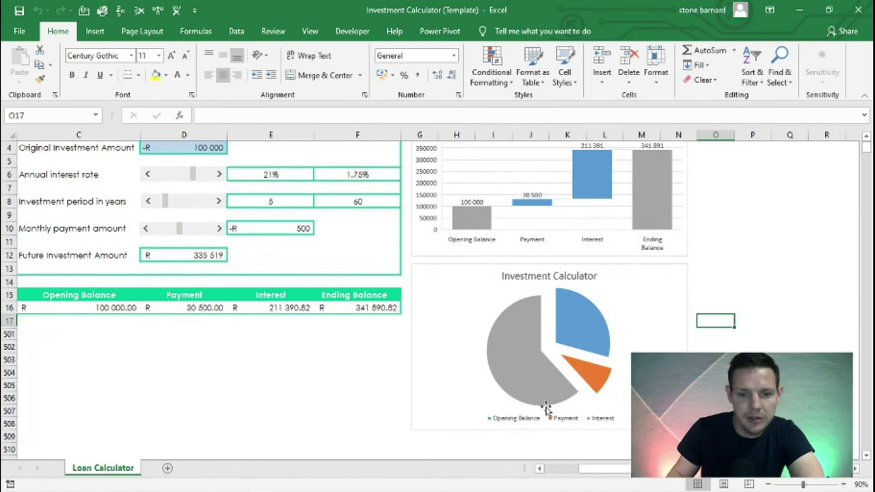
Select the investment period cells showing 5 years and 60 months
{"action": "left_click", "coordinate": [290, 202]}
{"action": "scroll", "coordinate": [262, 257], "scroll_direction": "up", "scroll_amount": 1}
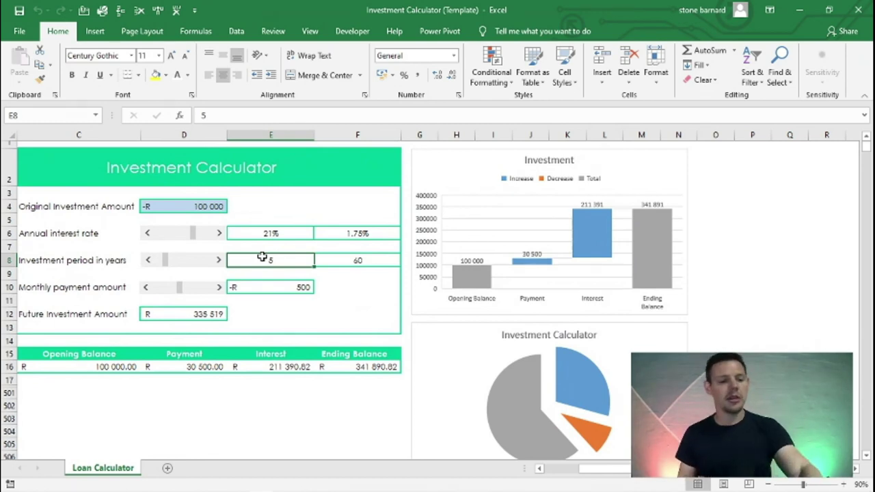
{"action": "key", "text": "shift+Right"}
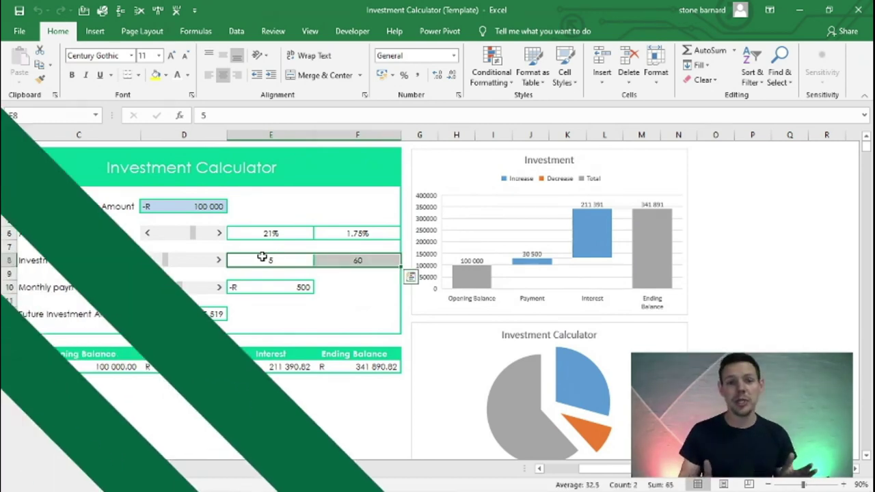